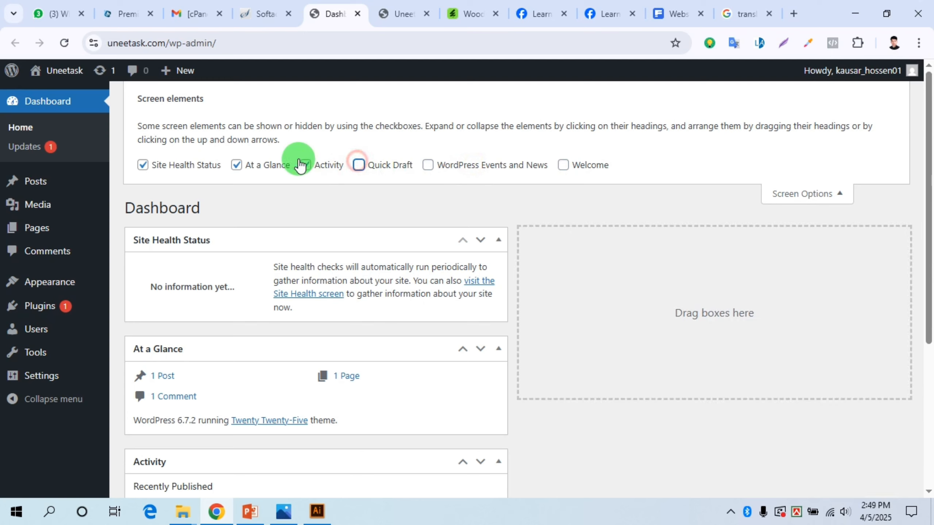
Hide the Activity, At a Glance and Site Health Status boxes from the dashboard and close the screen options
click(306, 164)
click(242, 165)
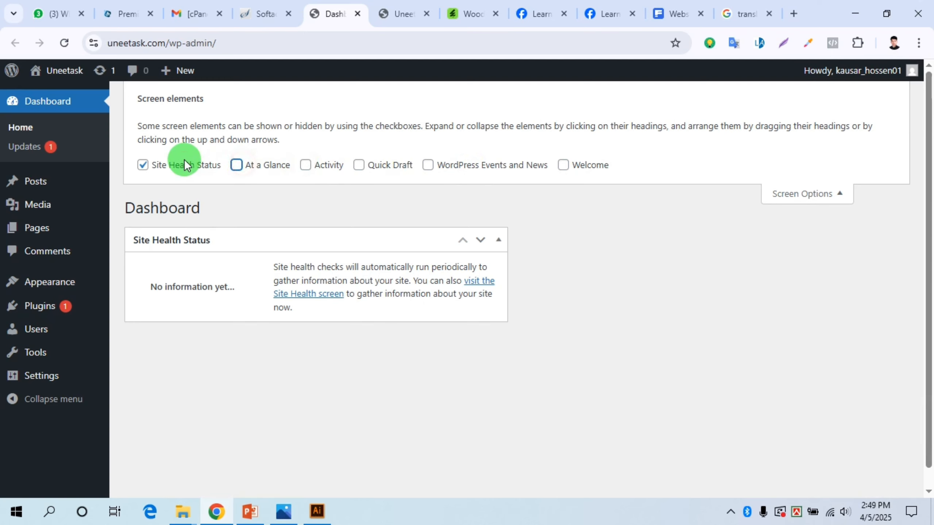
click(183, 164)
click(821, 199)
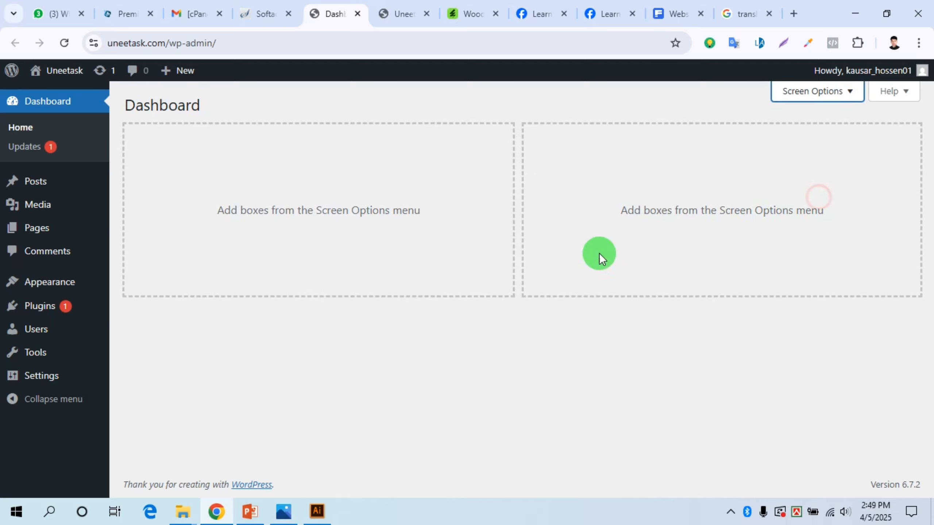
Open the site's installed themes page
click(46, 290)
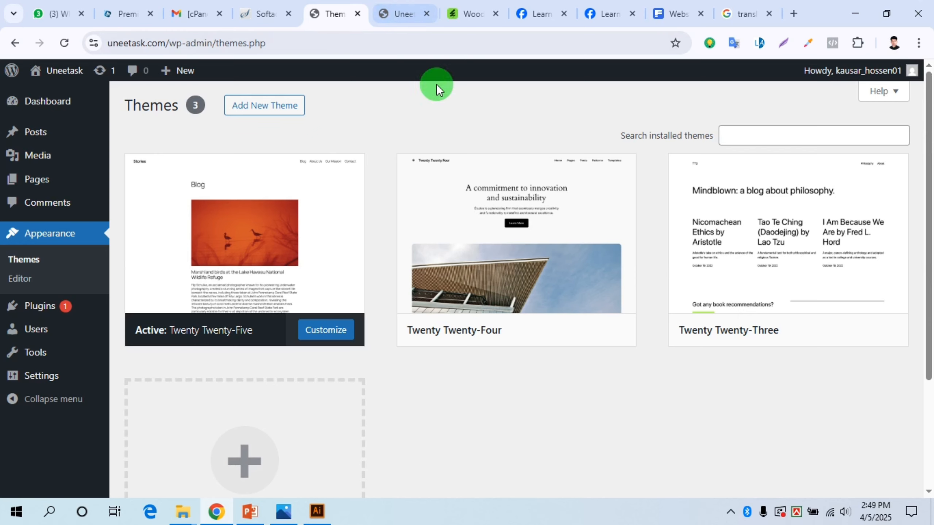
Switch to ThemeForest and review the WoodMart WooCommerce theme's item page, including its Regular License price
click(462, 16)
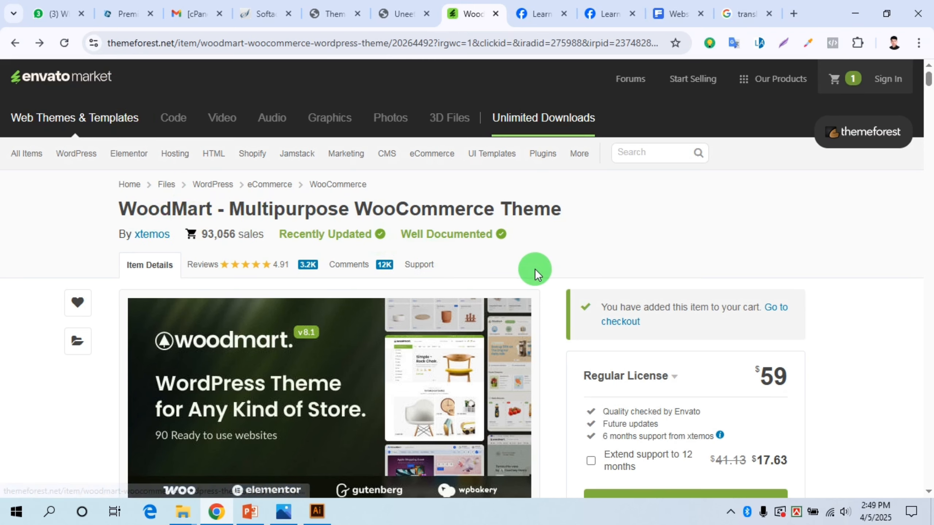
scroll(535, 268, down, 3)
scroll(535, 269, up, 3)
scroll(669, 316, down, 3)
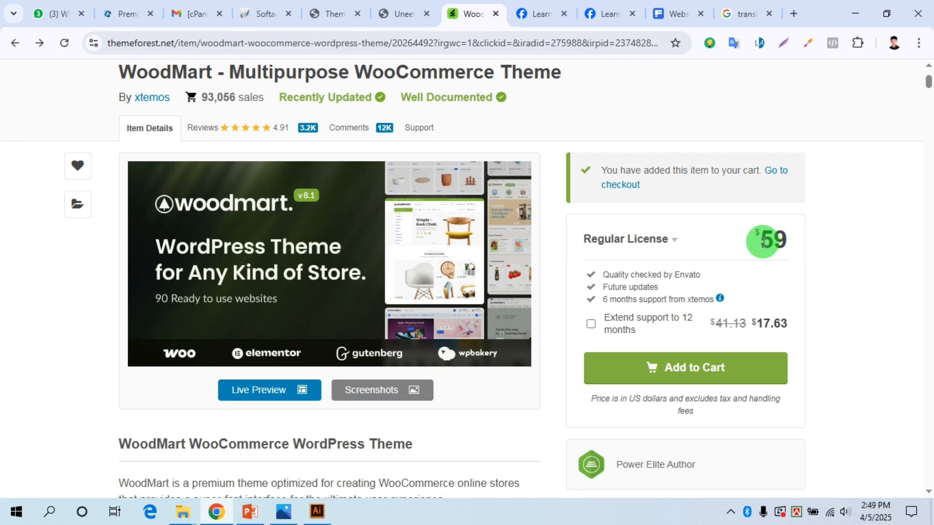
drag(757, 239, 796, 240)
click(845, 246)
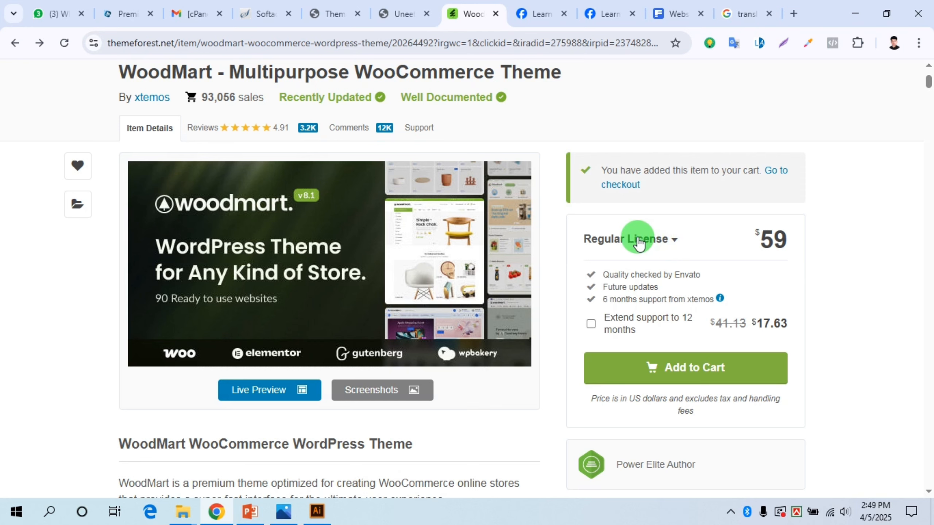
scroll(882, 242, up, 4)
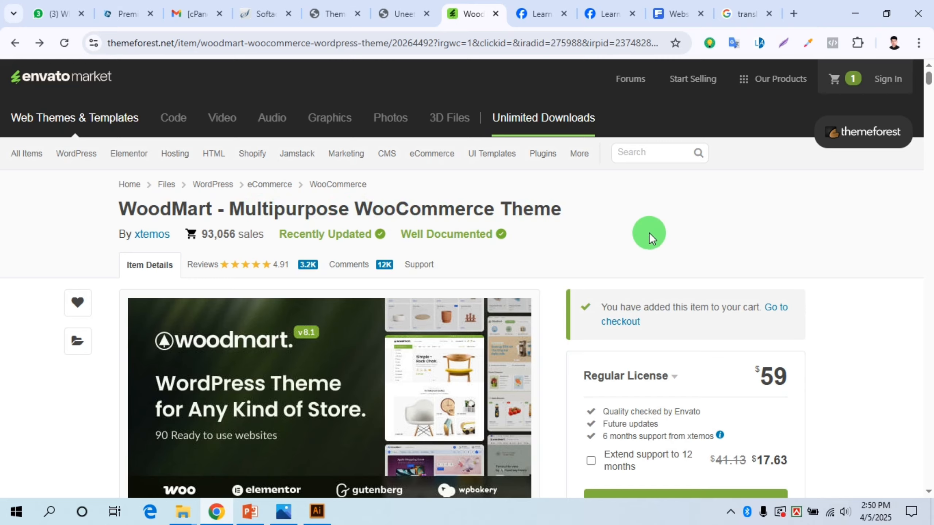
scroll(650, 232, down, 4)
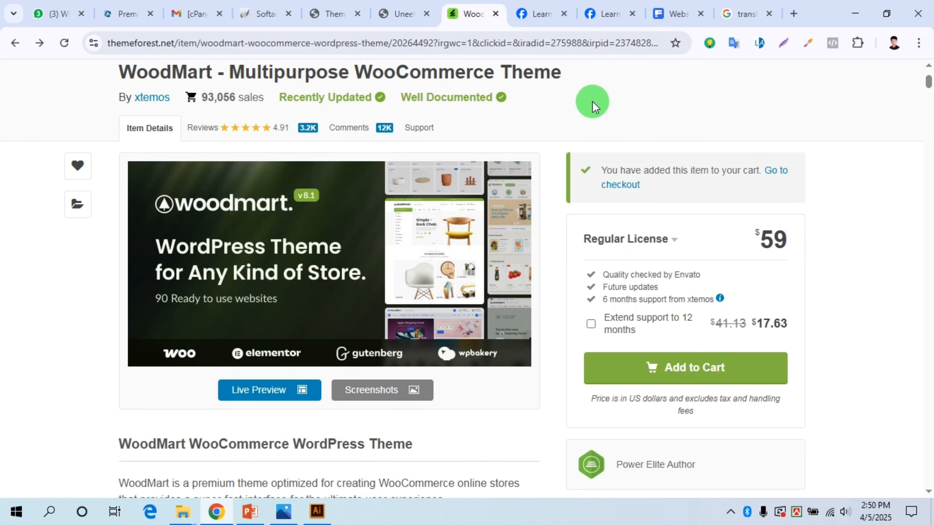
scroll(600, 98, up, 3)
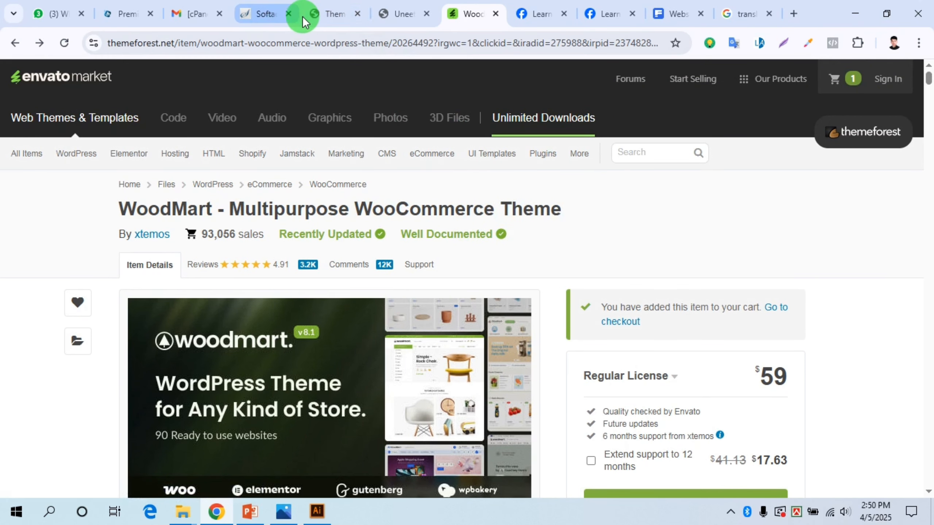
Return to the installed WordPress themes and start adding a new theme
click(329, 14)
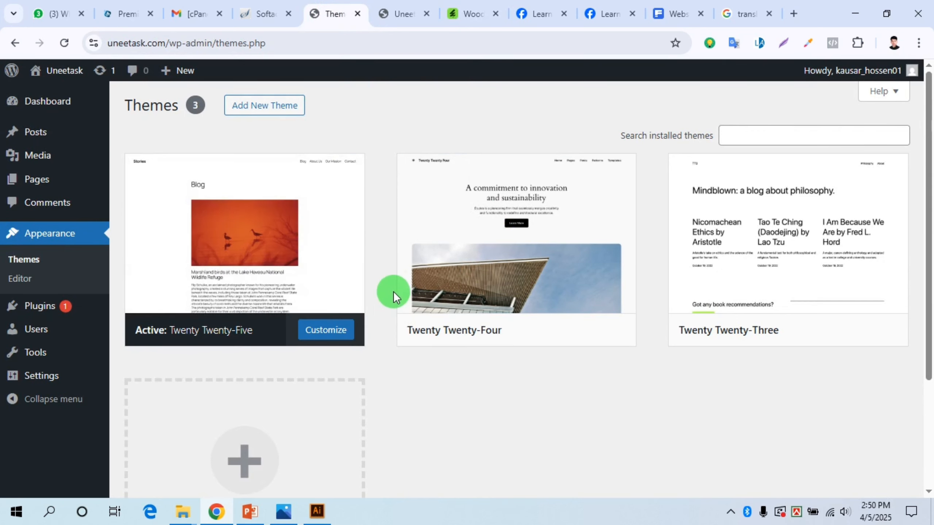
mouse_move(257, 222)
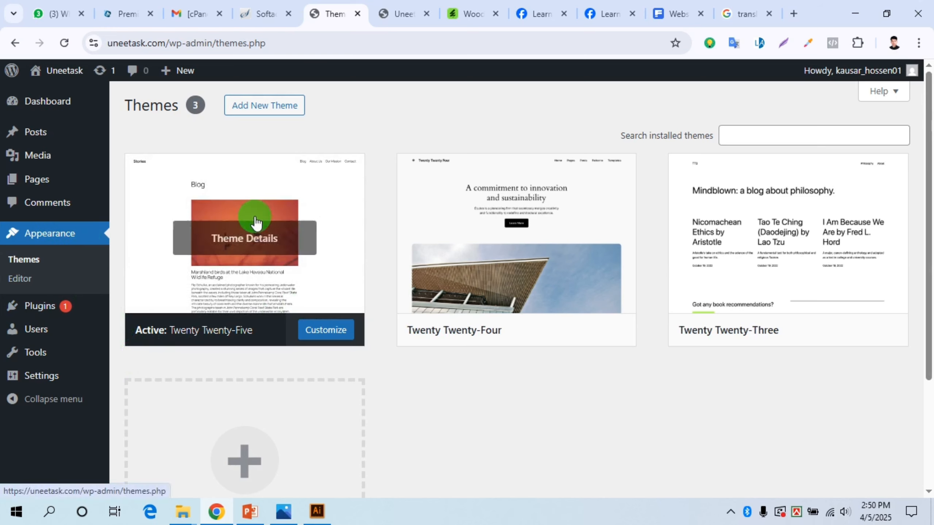
click(270, 107)
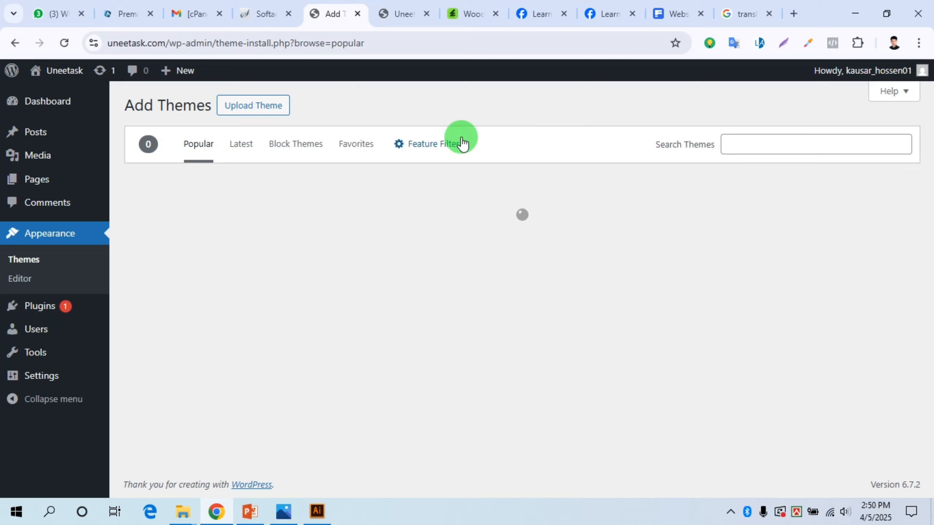
Browse the latest and popular themes offered for installation in WordPress
click(246, 144)
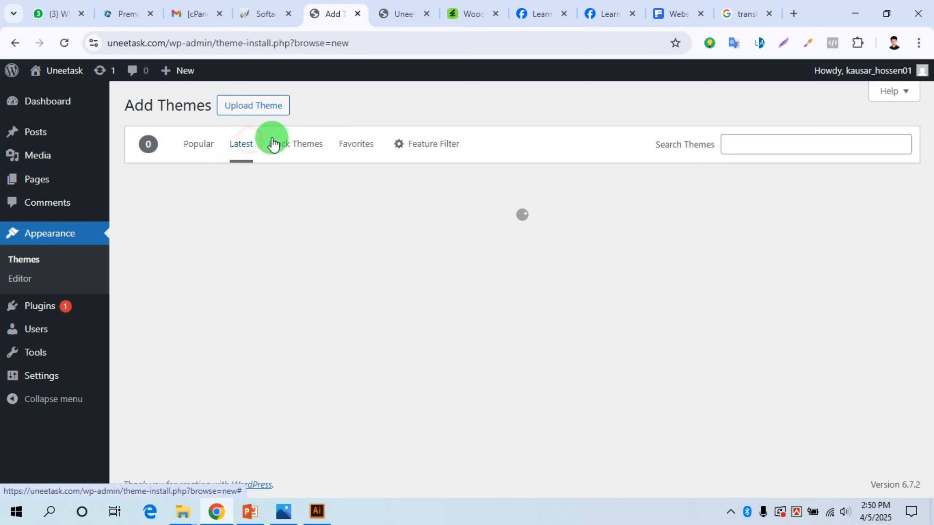
click(212, 147)
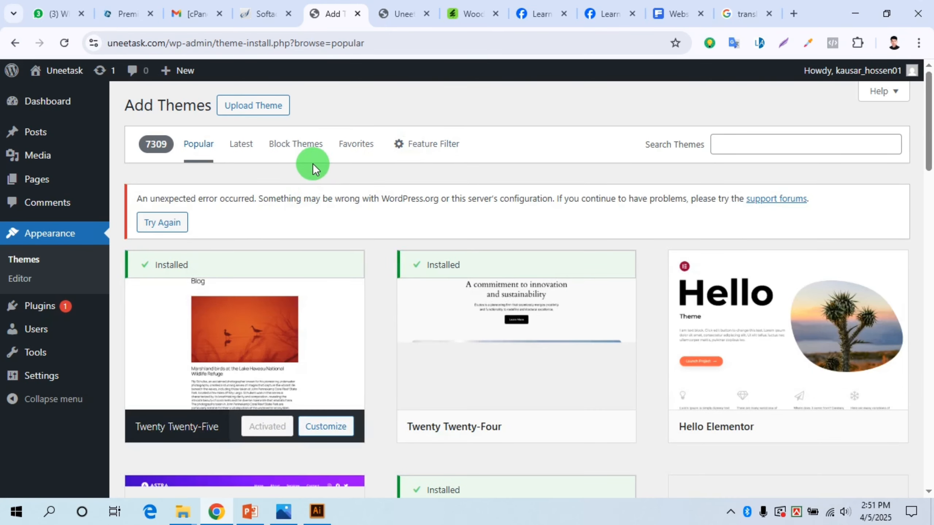
scroll(314, 165, down, 2)
scroll(317, 165, up, 2)
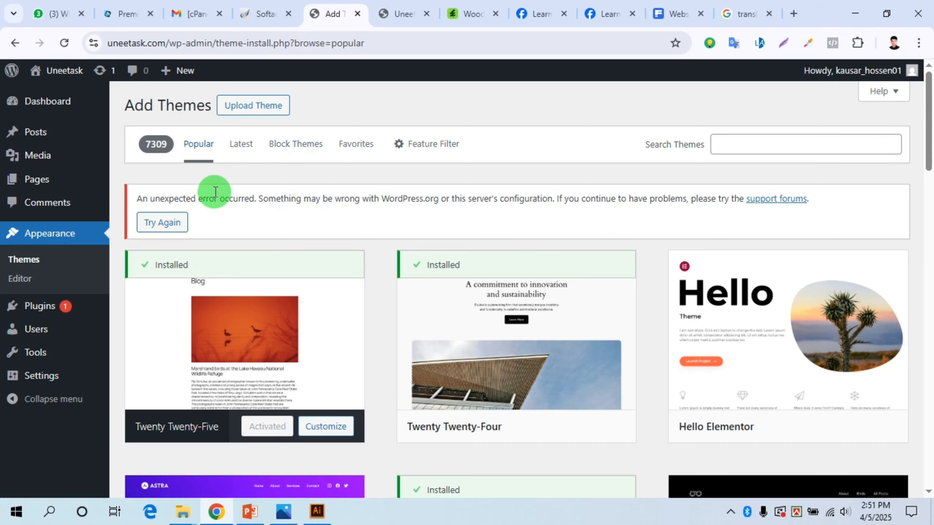
scroll(213, 184, down, 5)
scroll(524, 242, down, 12)
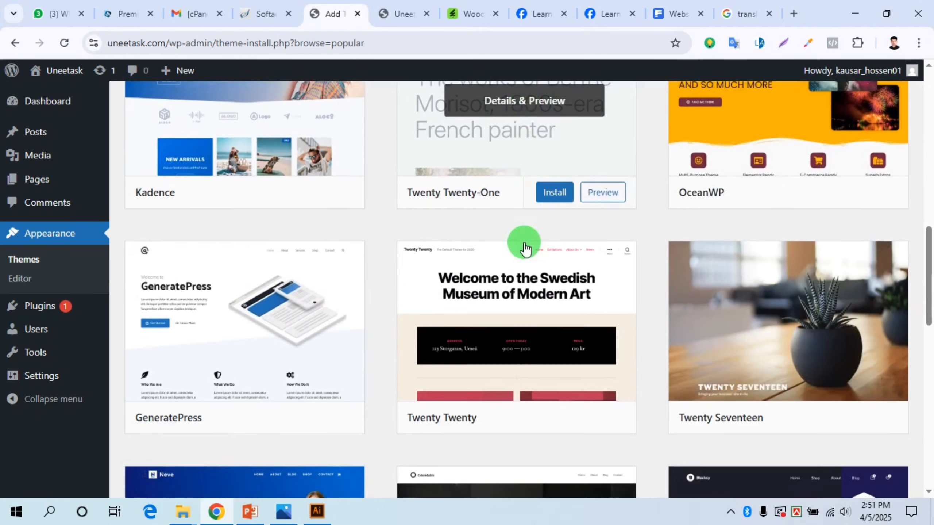
scroll(524, 242, down, 6)
scroll(524, 242, up, 20)
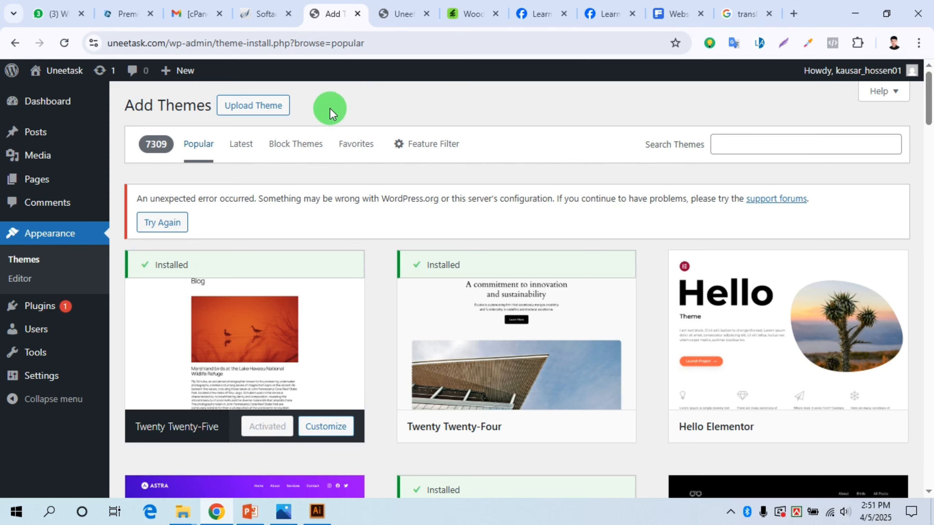
Upload woodmart.zip from the website\theme folder on the WORK (F:) drive and install it as a theme
click(252, 110)
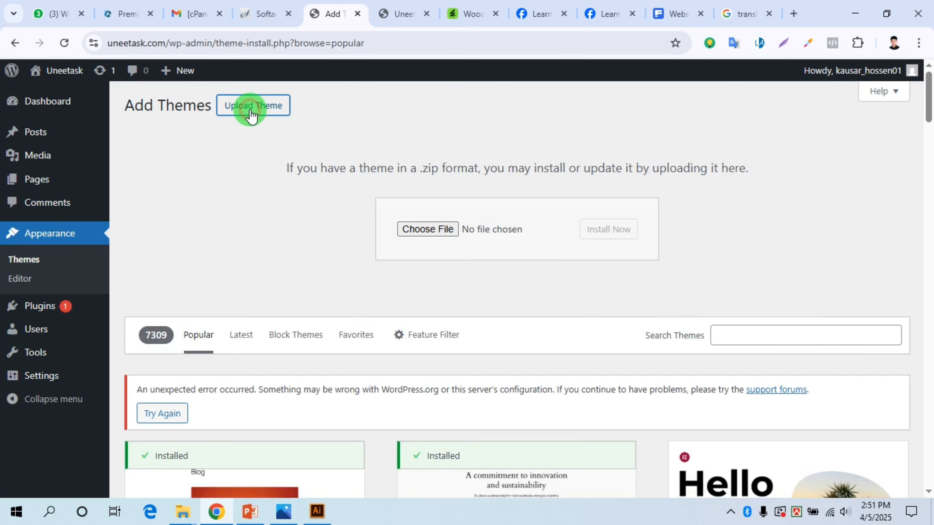
click(419, 227)
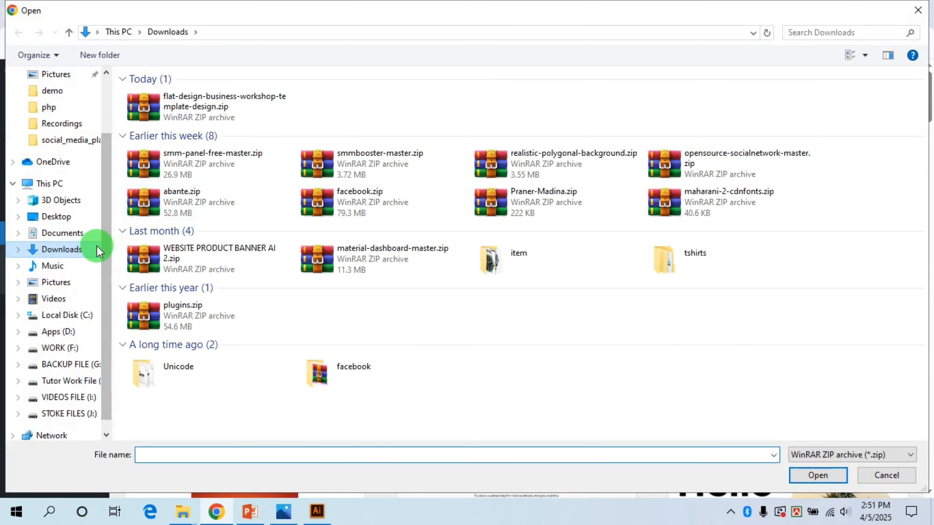
click(81, 251)
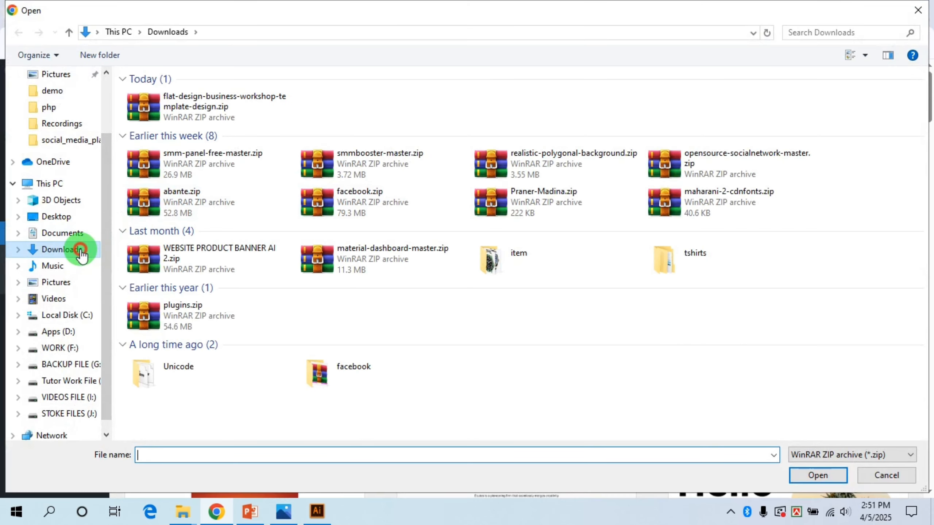
click(57, 183)
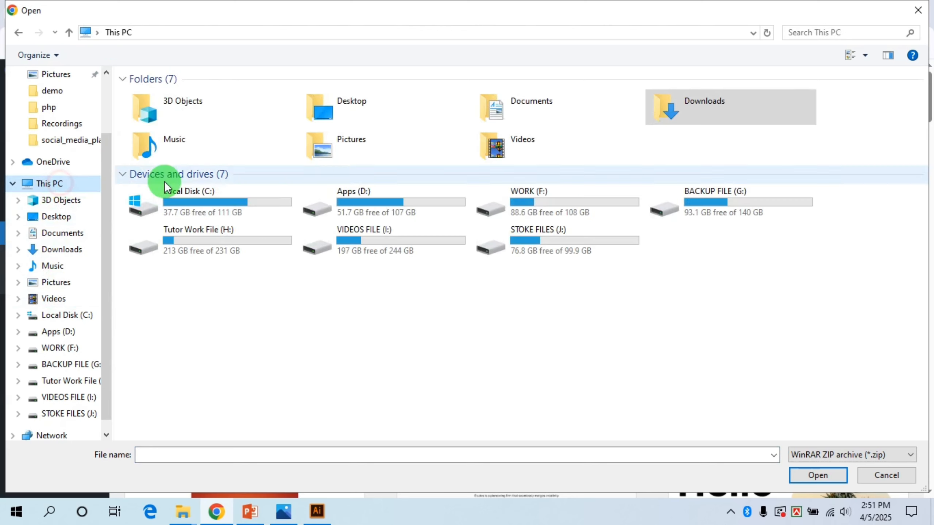
double_click(582, 199)
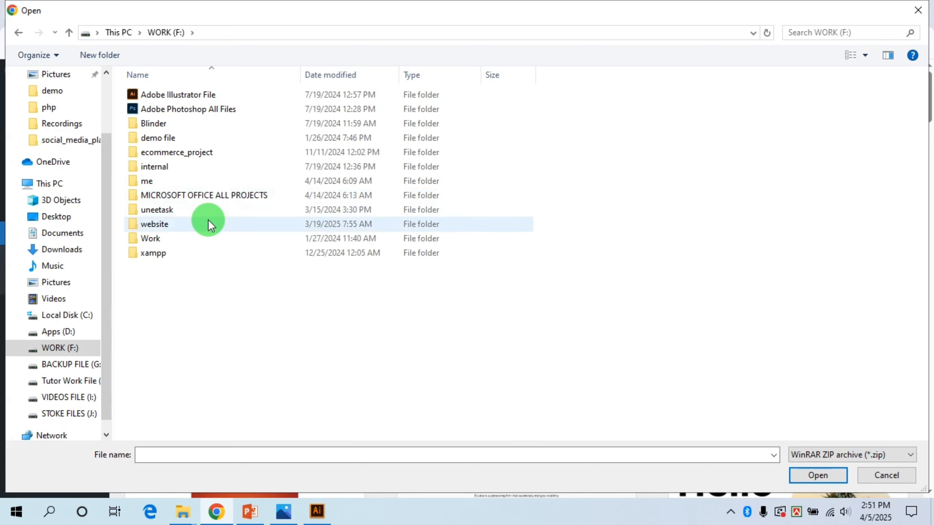
double_click(209, 221)
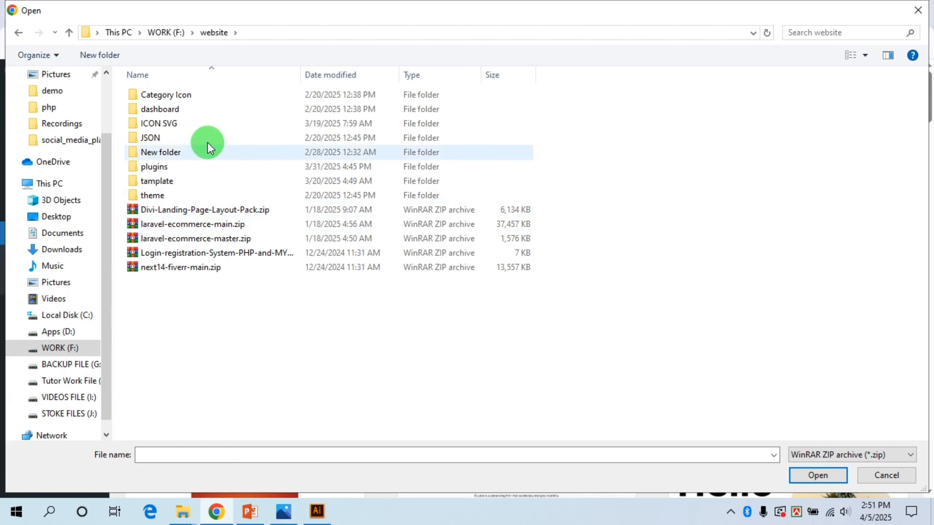
click(193, 195)
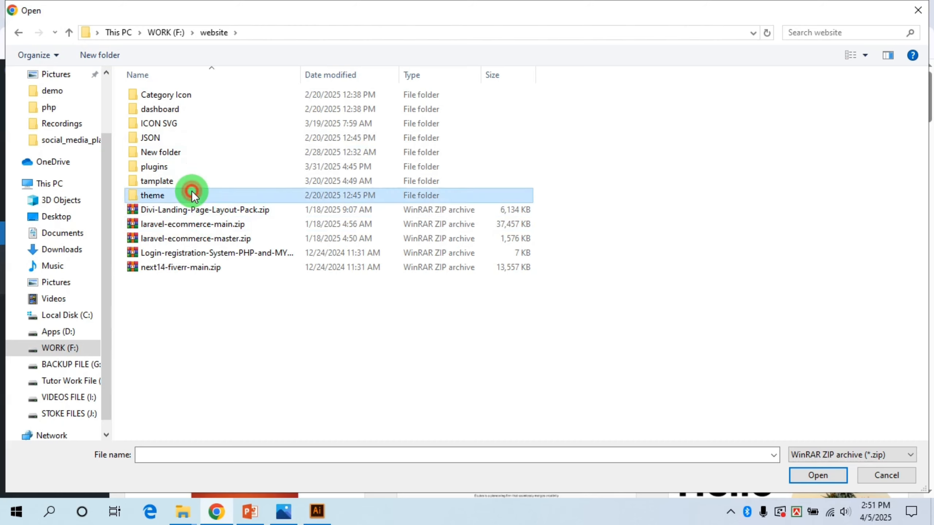
double_click(192, 195)
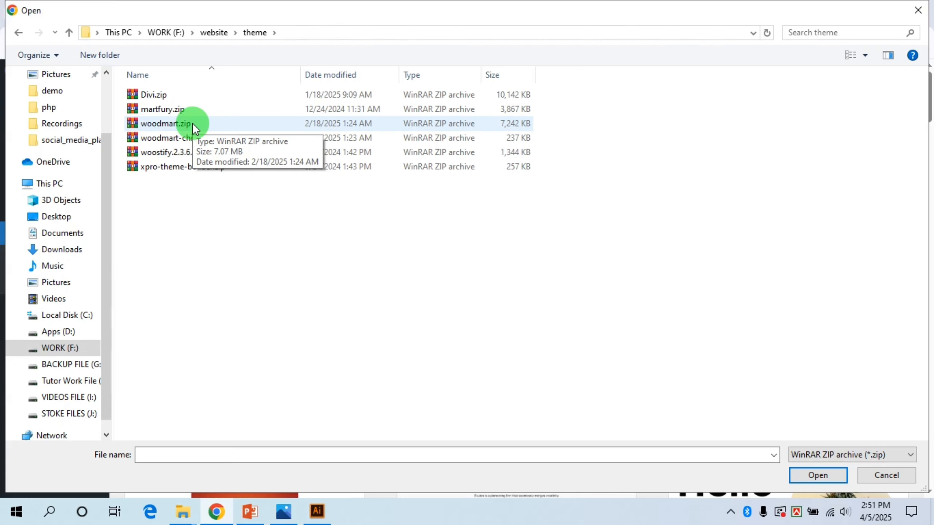
double_click(217, 126)
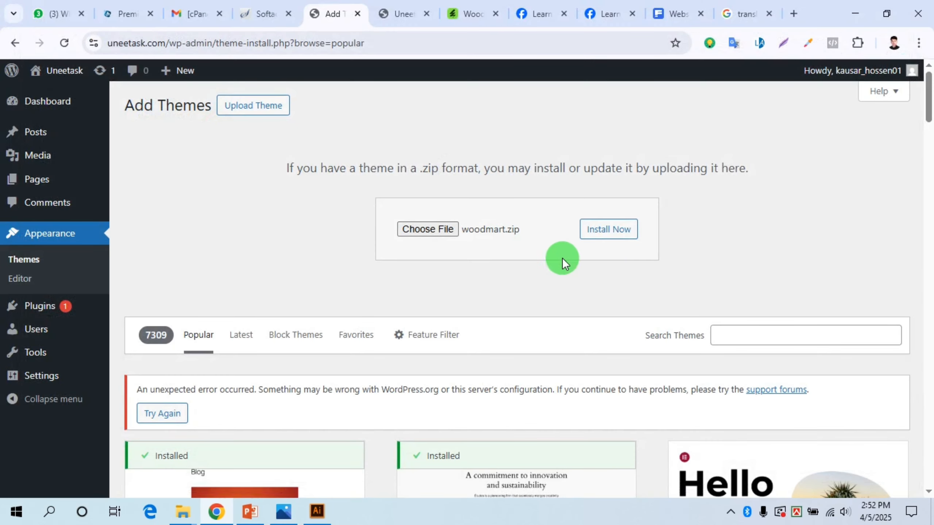
click(622, 230)
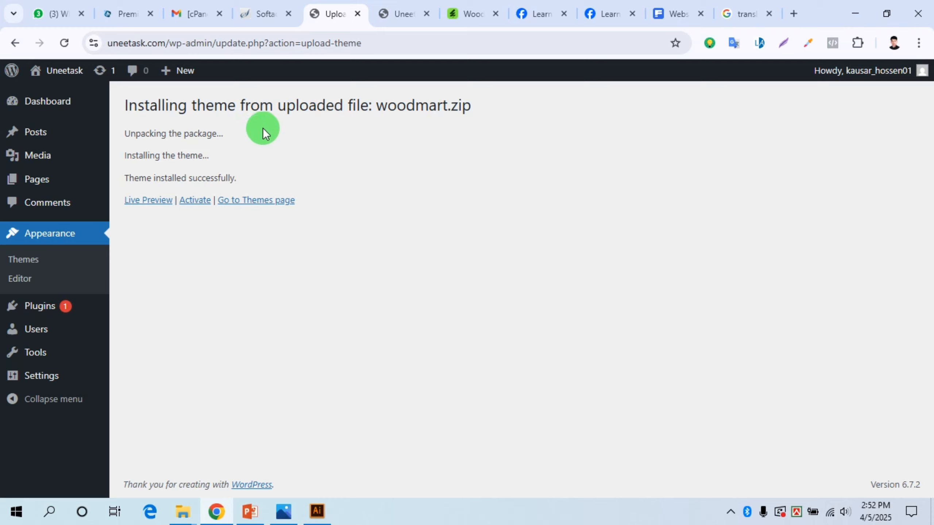
Switch to cPanel from Softaculous, search its tools for "php.ini" and open the MultiPHP INI Editor
click(258, 13)
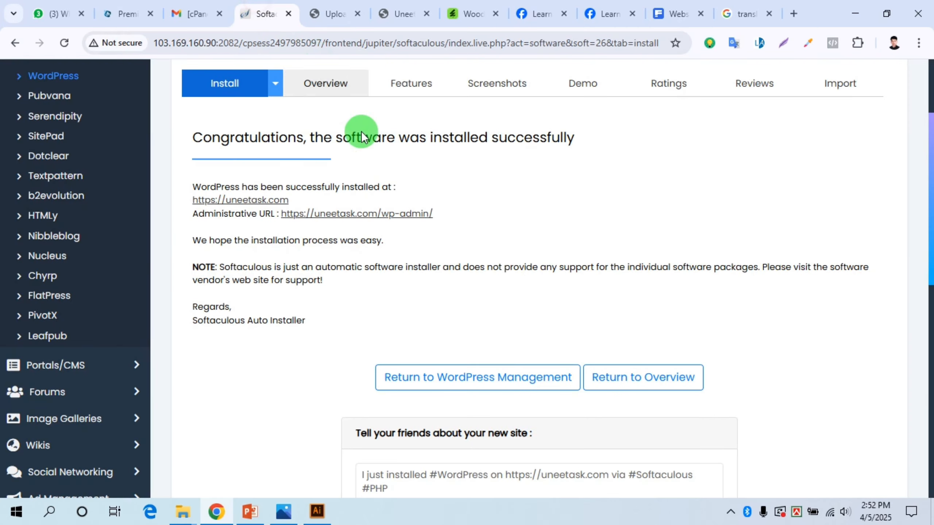
scroll(313, 226, up, 3)
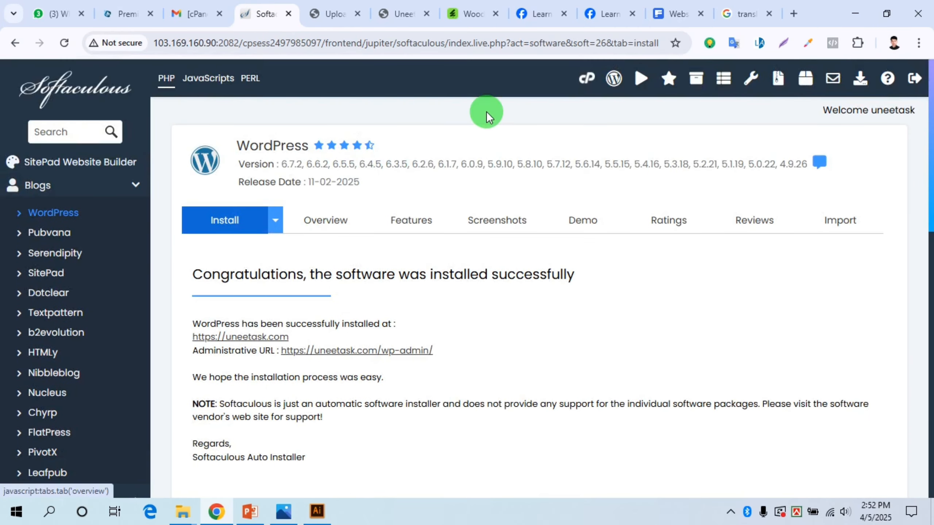
click(585, 84)
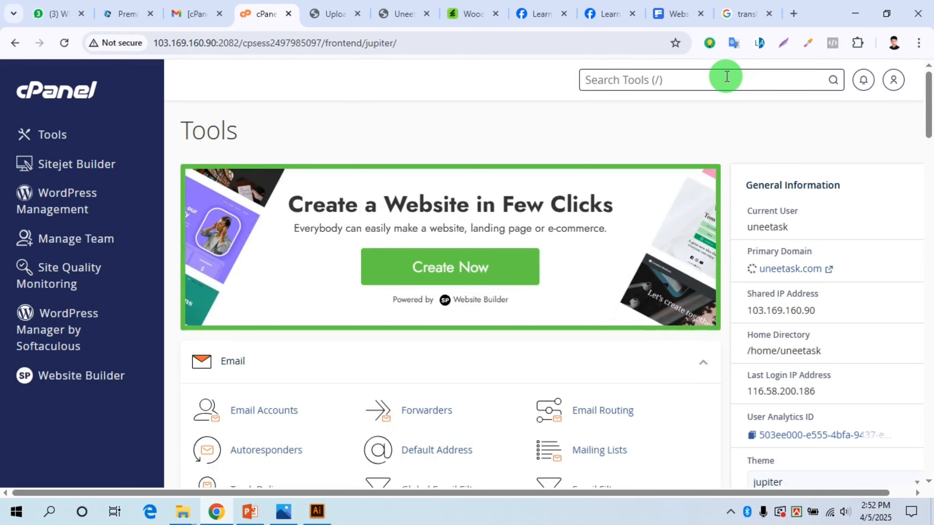
click(727, 76)
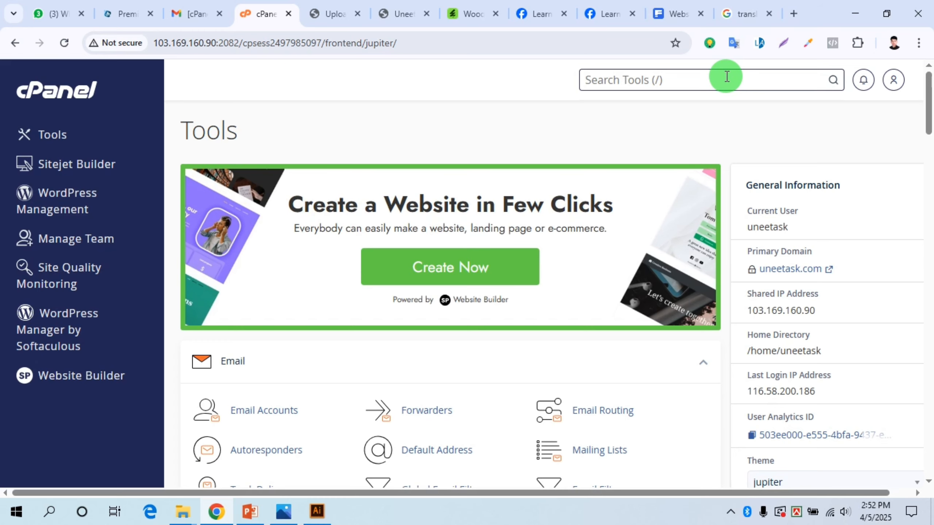
text(php)
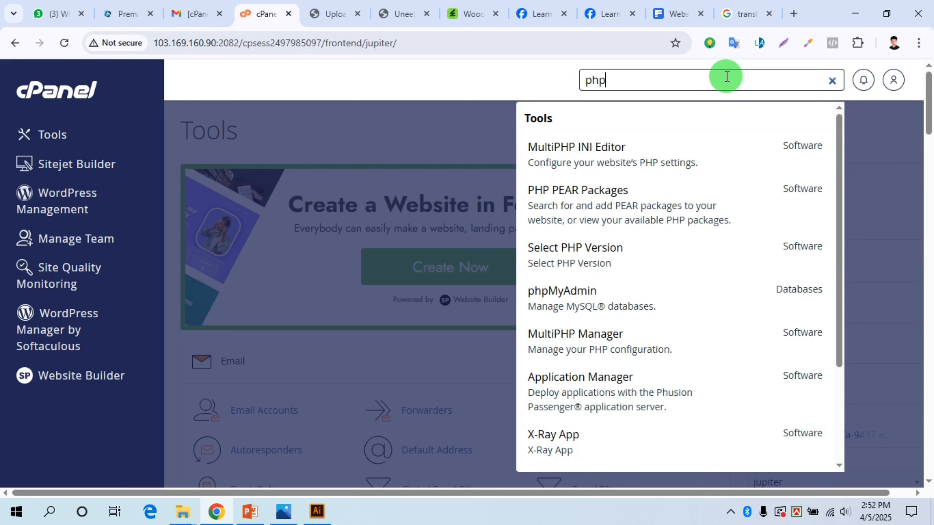
text(.ini)
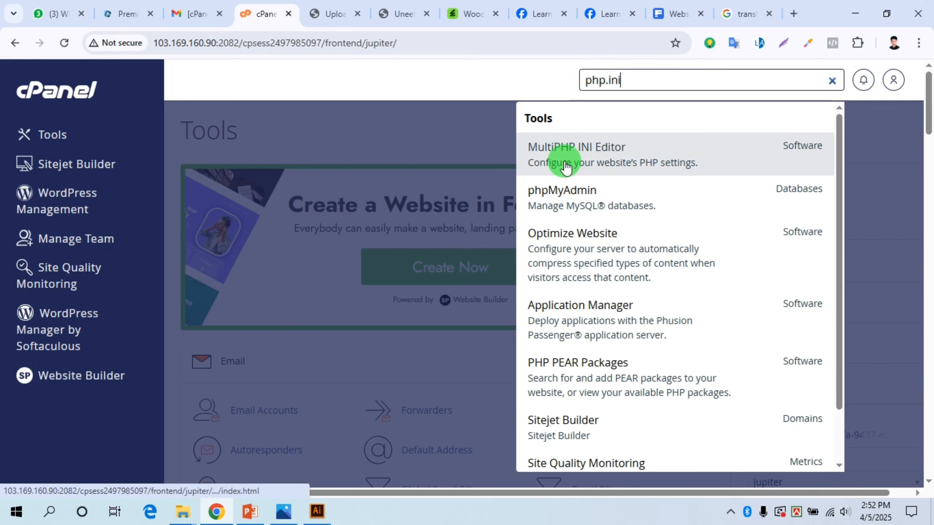
click(599, 161)
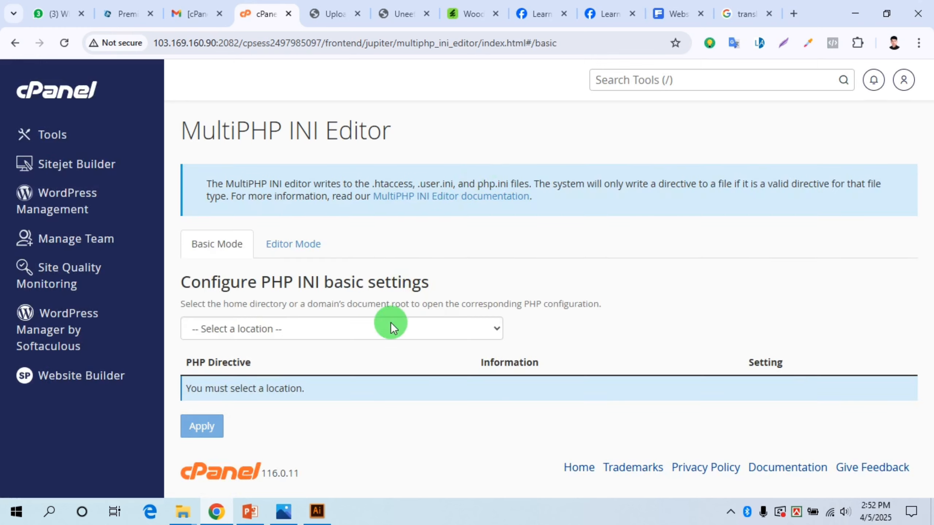
Load the basic PHP settings for uneetask.com and examine its limits, especially post_max_size
click(376, 333)
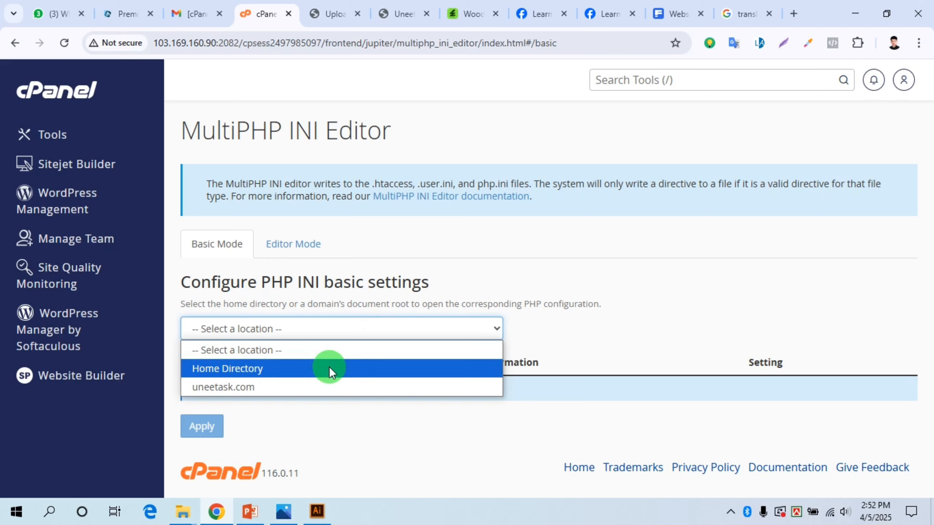
click(294, 384)
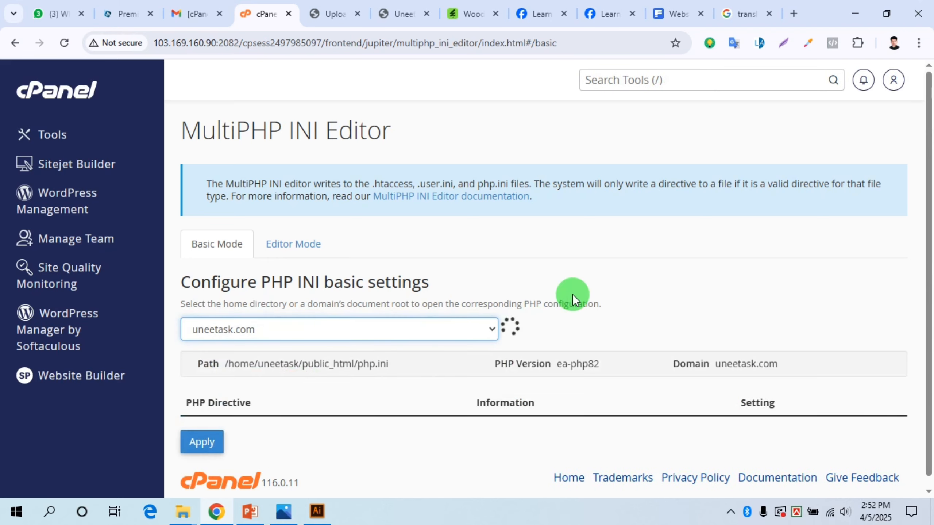
scroll(572, 293, down, 3)
scroll(578, 290, down, 6)
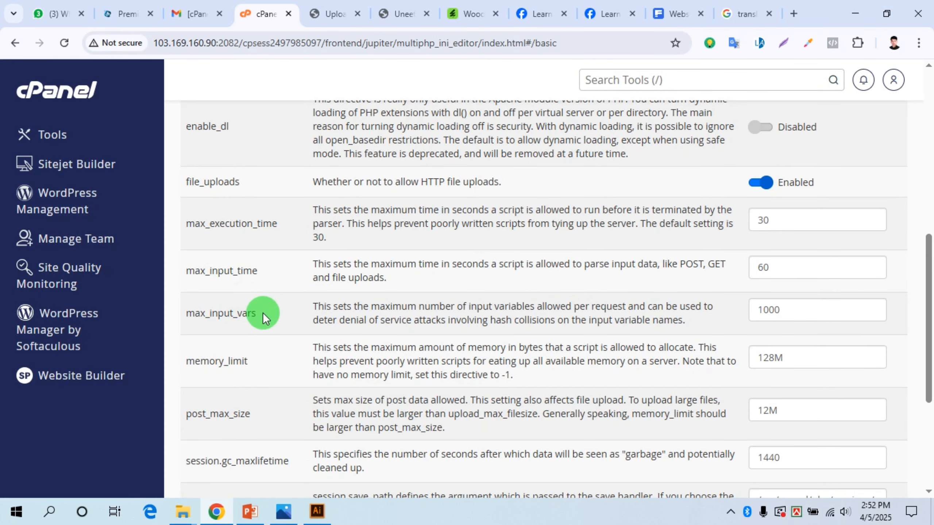
scroll(253, 351, down, 2)
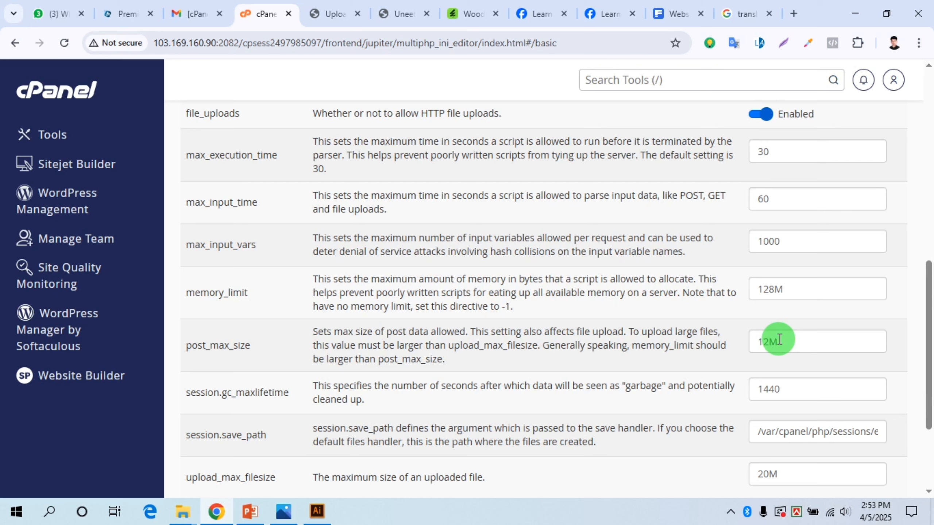
drag(753, 337, 802, 340)
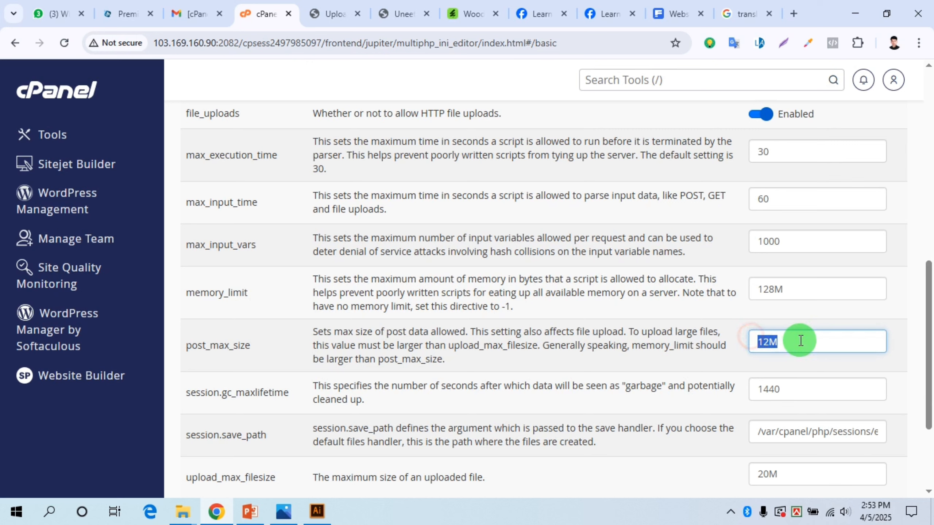
click(801, 340)
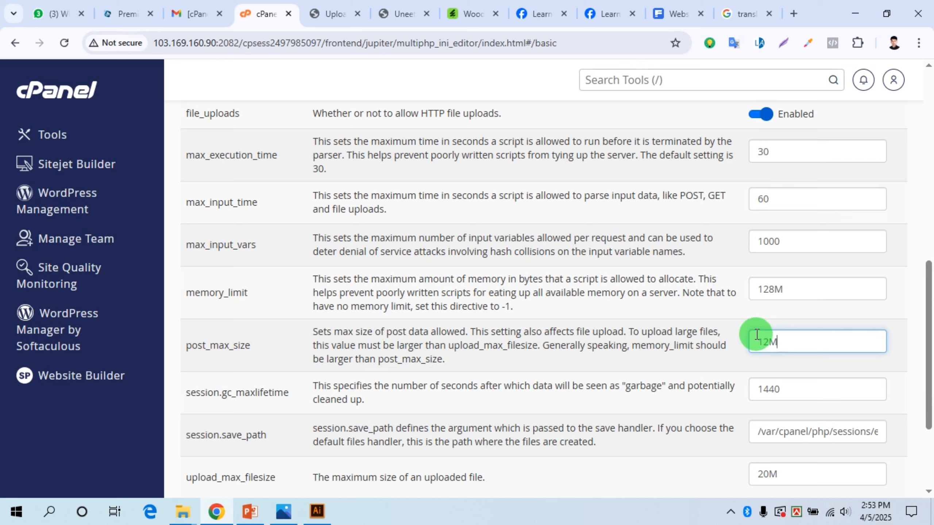
drag(779, 340, 742, 347)
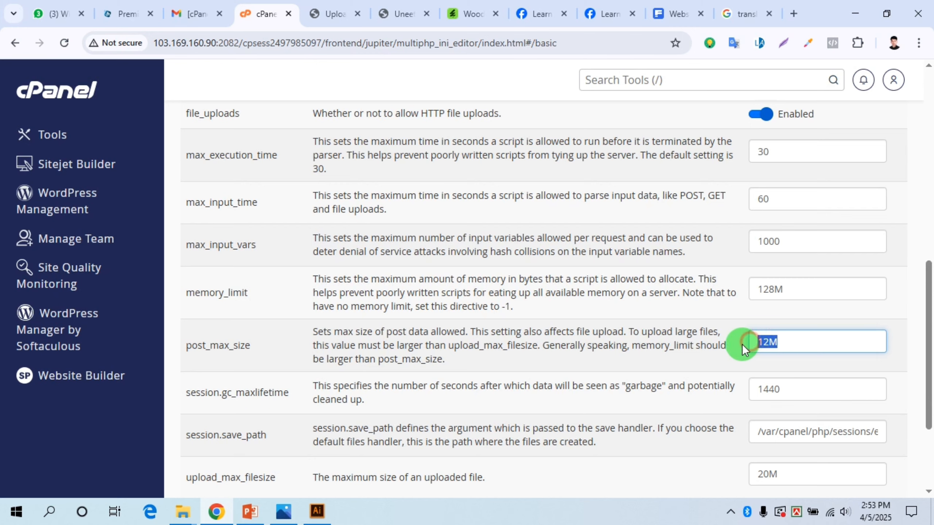
Switch to WordPress, upload woodmart-child (1).zip, install it as a theme and return to the installed themes
click(322, 16)
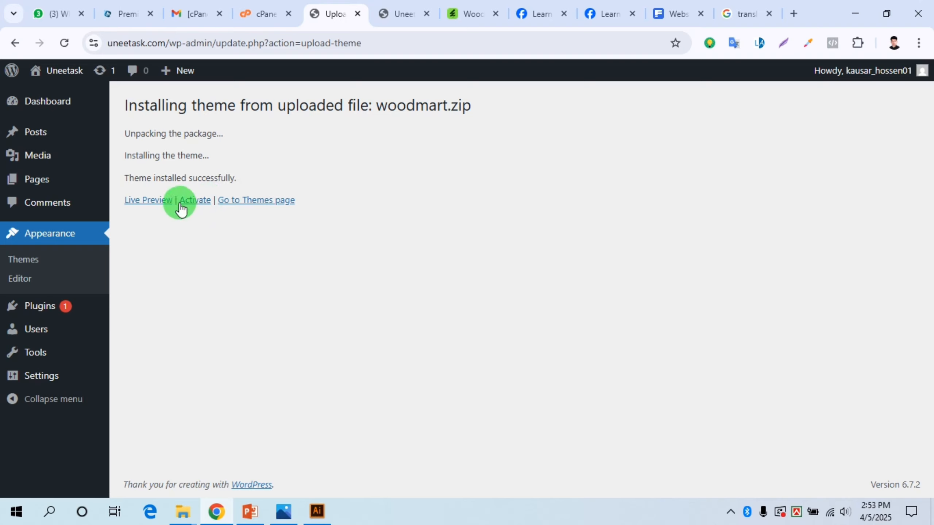
click(258, 205)
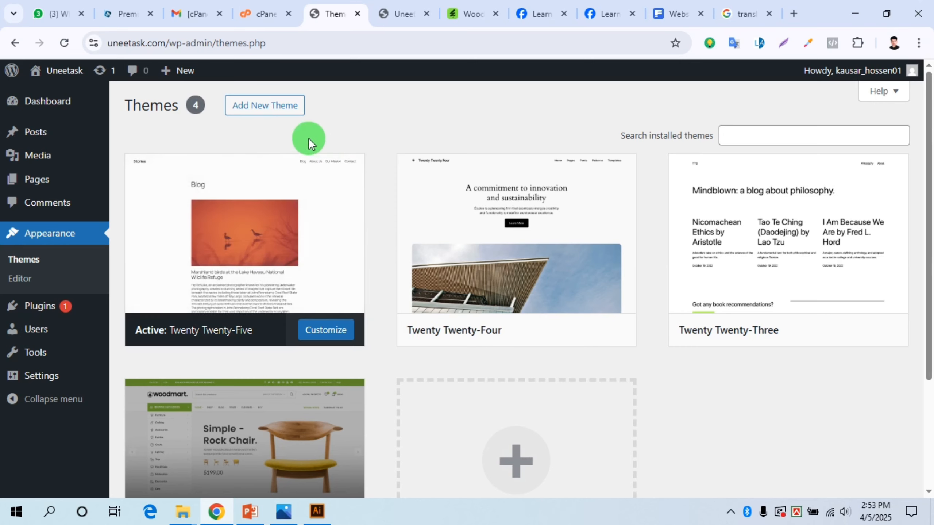
click(275, 110)
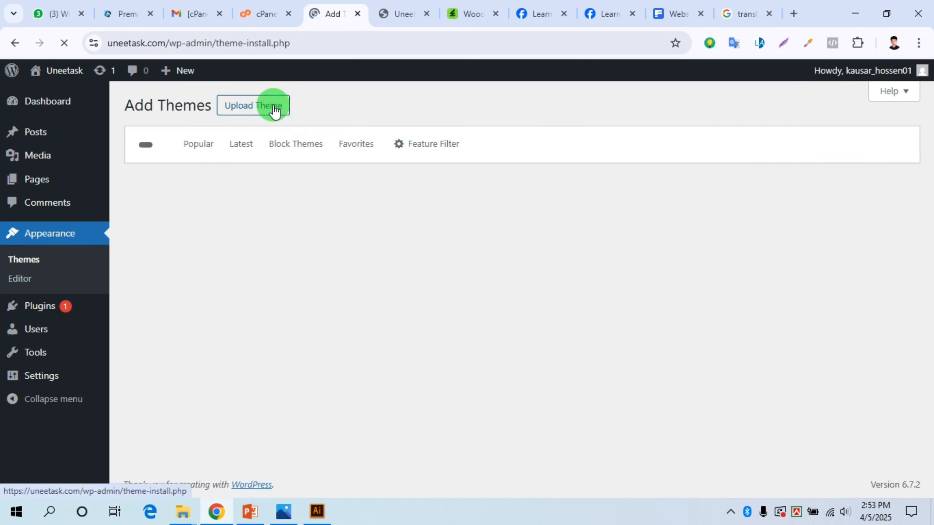
click(279, 110)
click(424, 225)
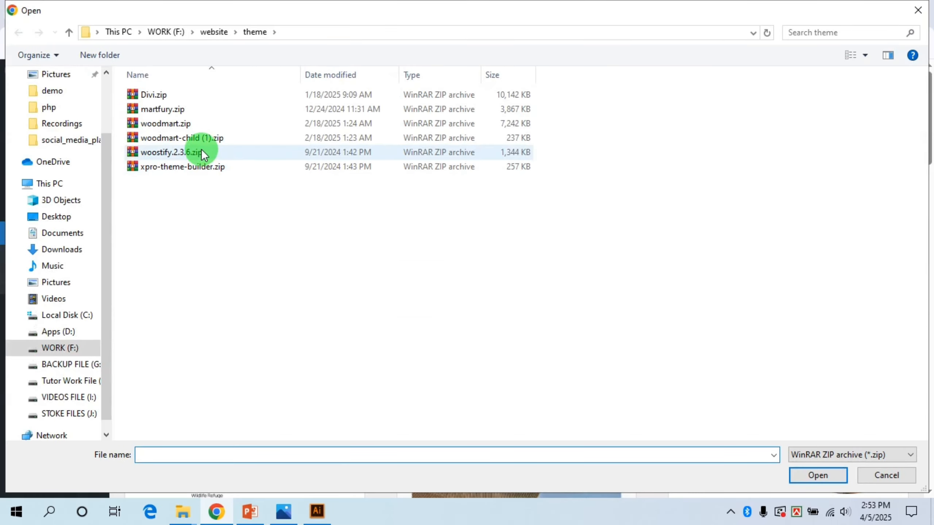
double_click(197, 140)
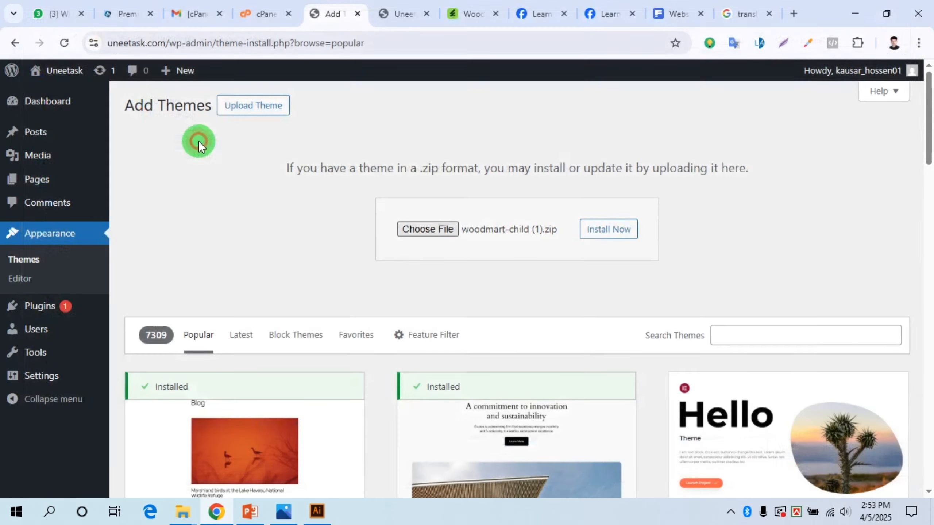
click(609, 229)
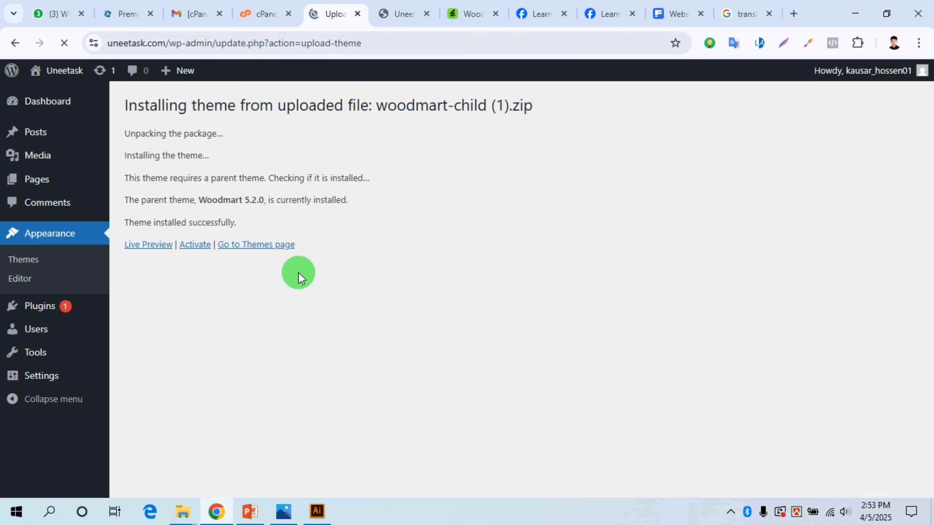
click(272, 250)
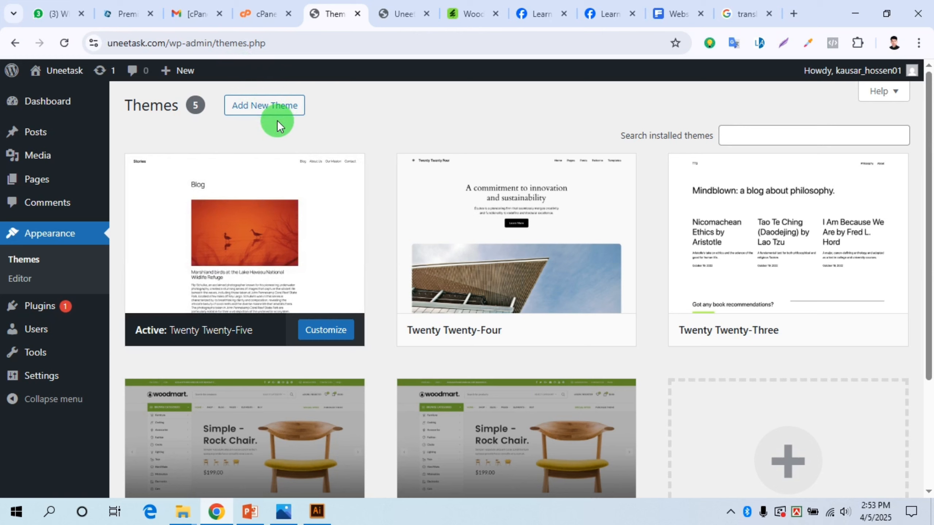
Add a new plugin by uploading and installing js_composer.zip from the website\plugins folder on the WORK (F:) drive
mouse_move(26, 305)
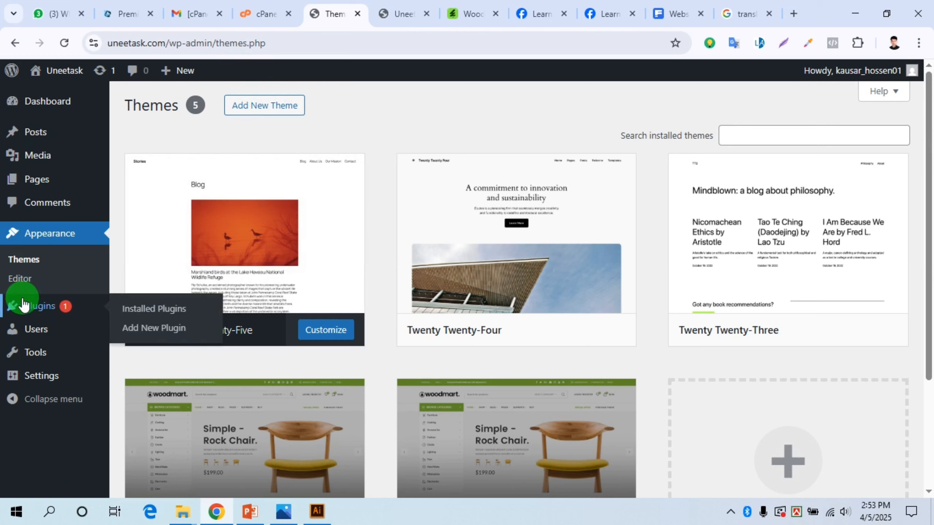
click(138, 309)
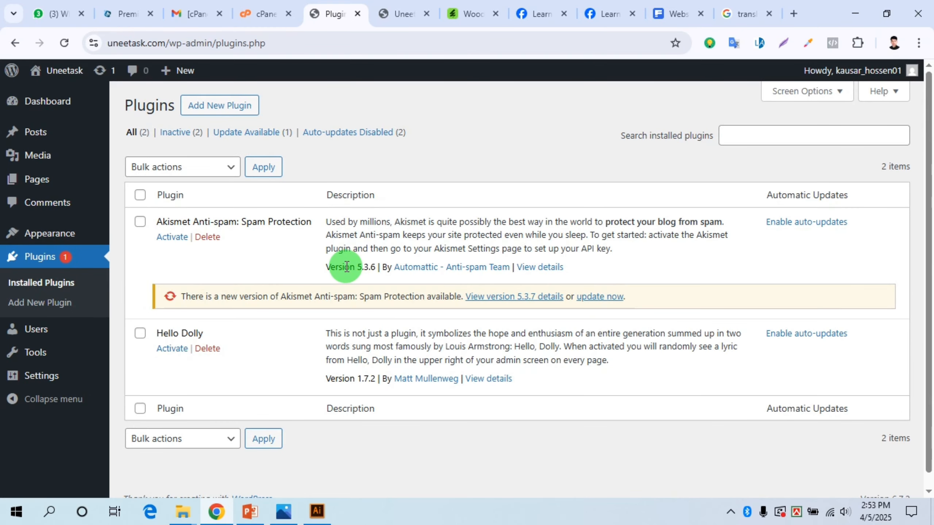
click(235, 107)
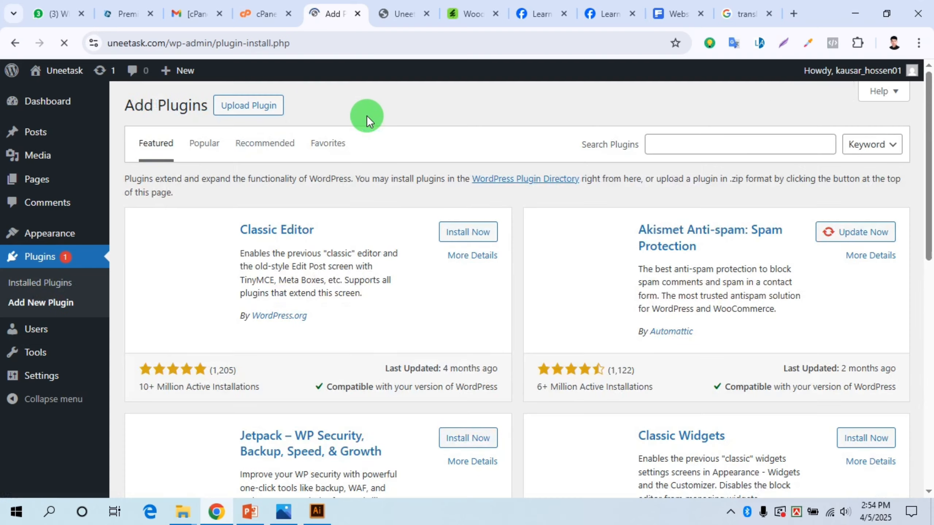
click(247, 105)
click(425, 231)
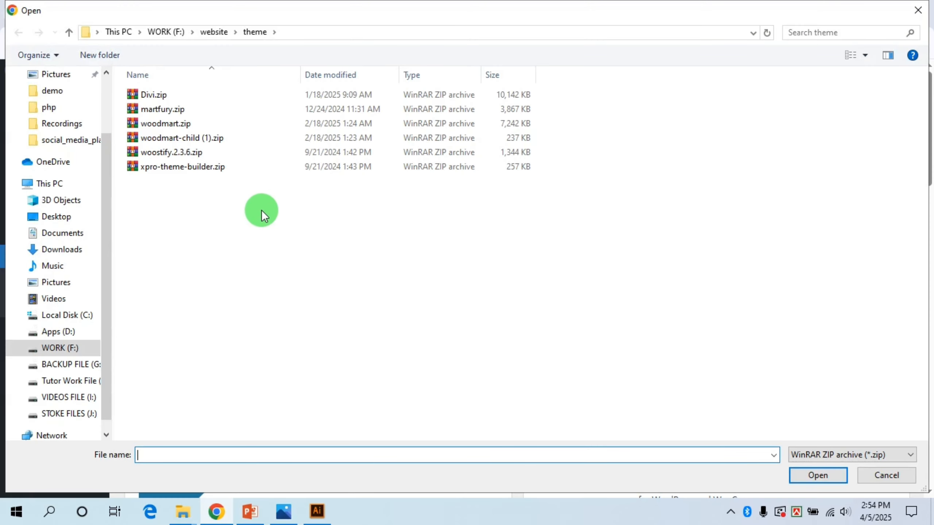
click(215, 32)
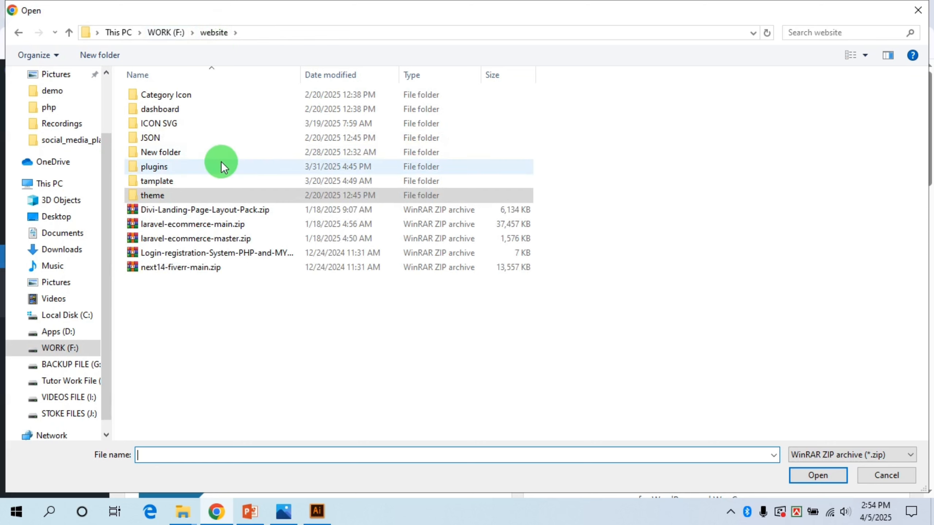
double_click(207, 164)
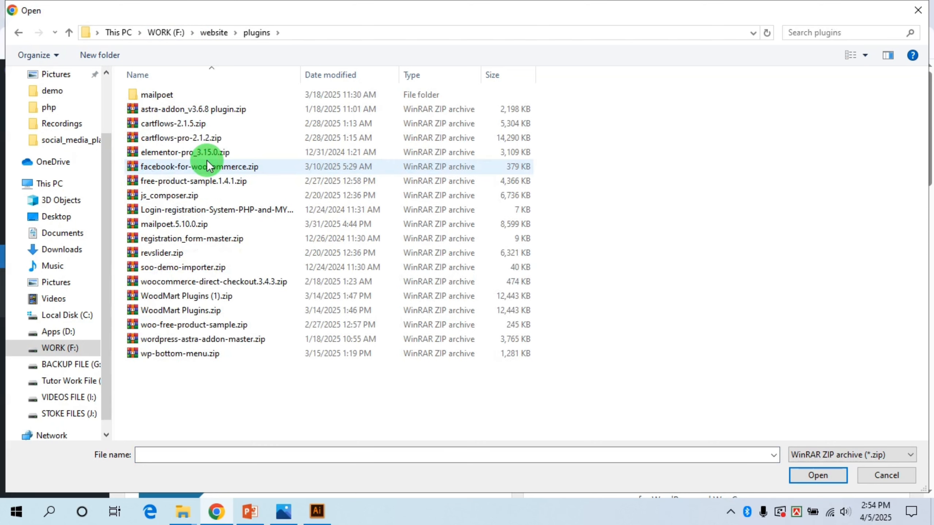
double_click(212, 197)
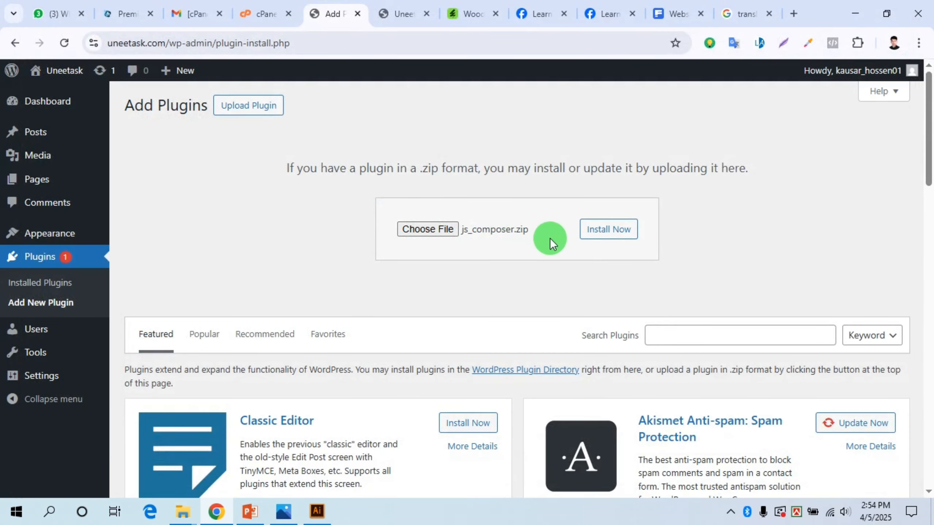
click(595, 228)
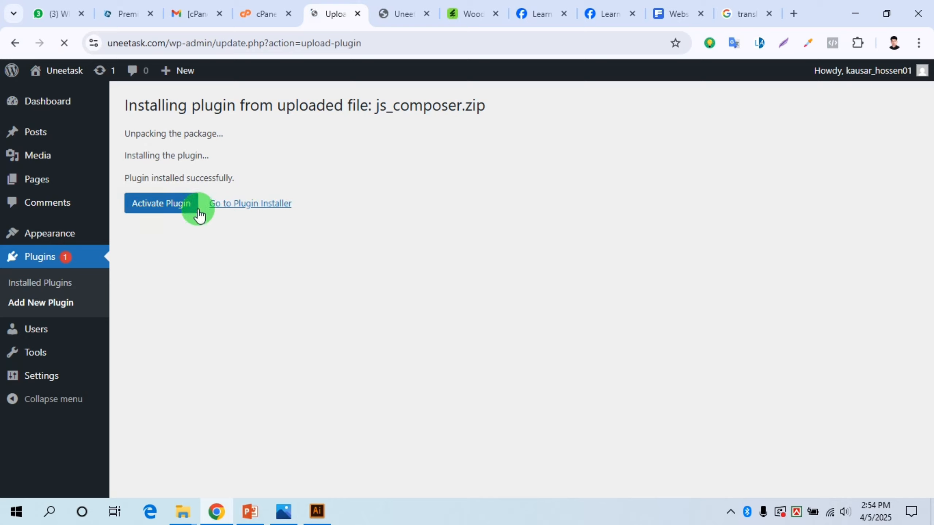
Upload revslider.zip from the website\plugins folder, install it as a plugin and return to the plugin installer
click(247, 205)
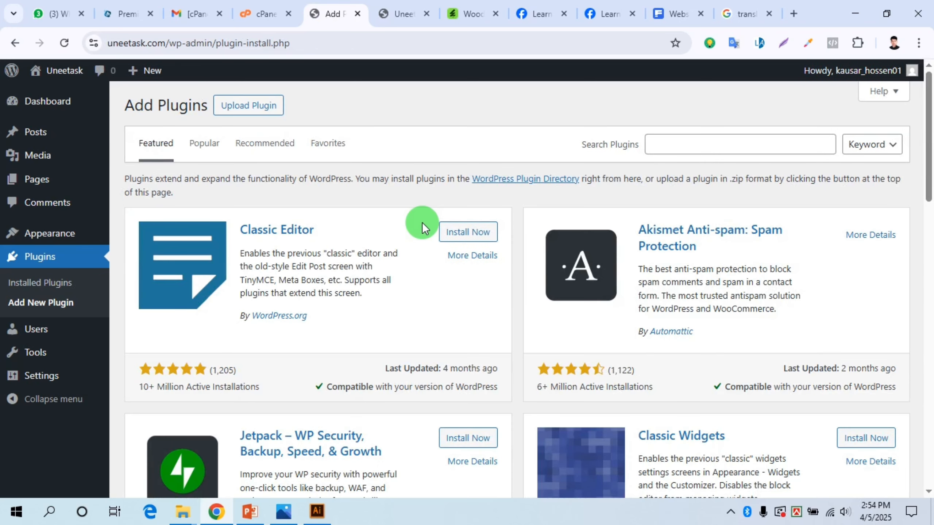
click(259, 106)
click(423, 230)
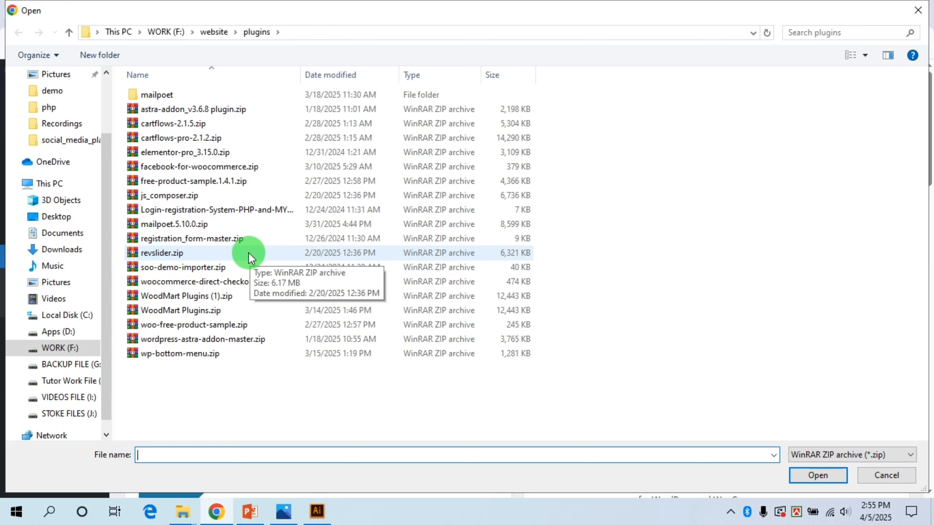
double_click(249, 252)
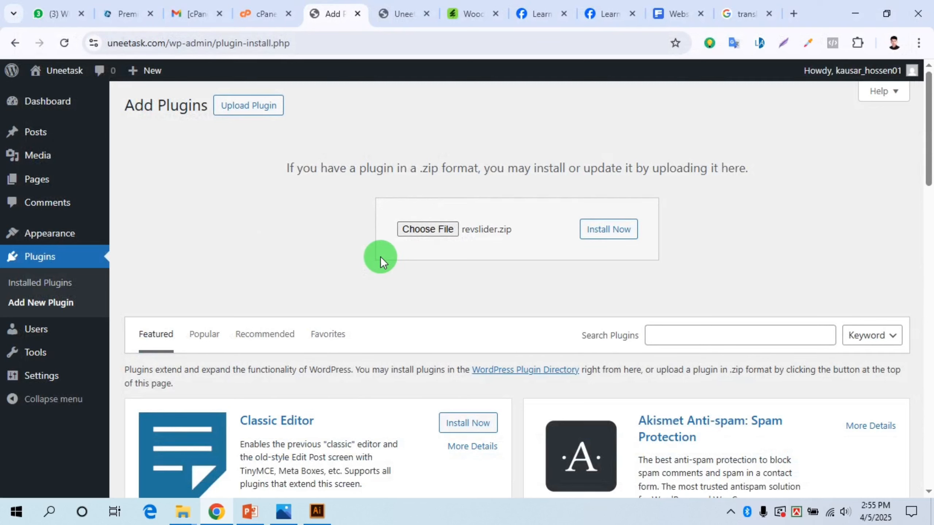
click(600, 230)
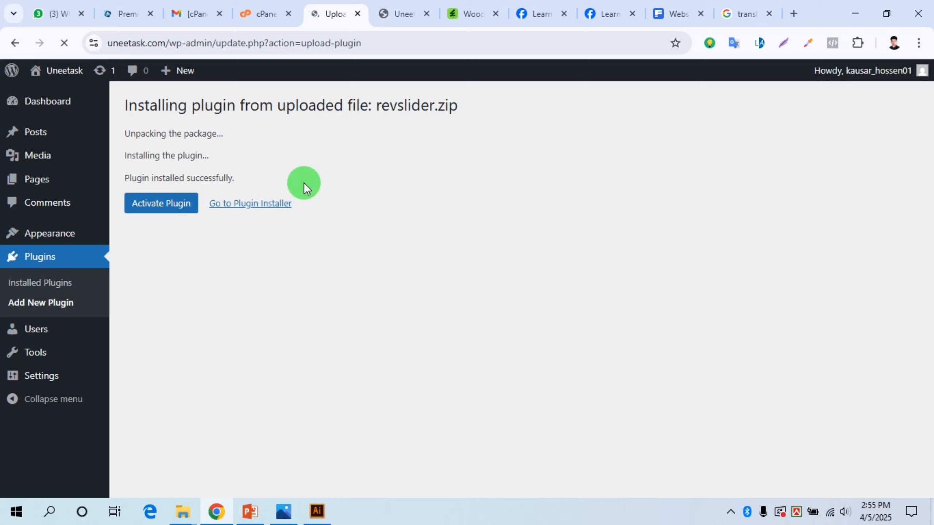
click(257, 206)
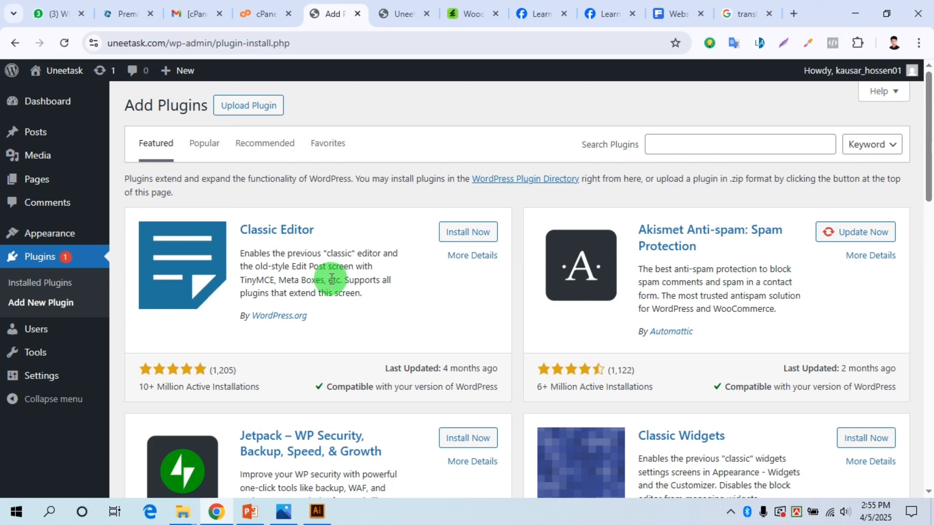
click(56, 257)
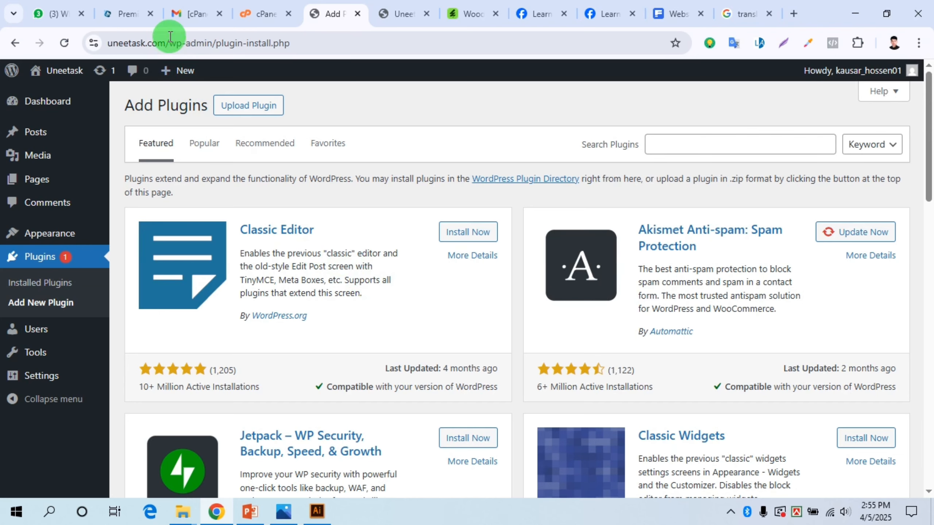
Switch to cPanel, open the File Manager from its tools and select the public_html folder in the home directory
click(265, 14)
scroll(147, 184, up, 10)
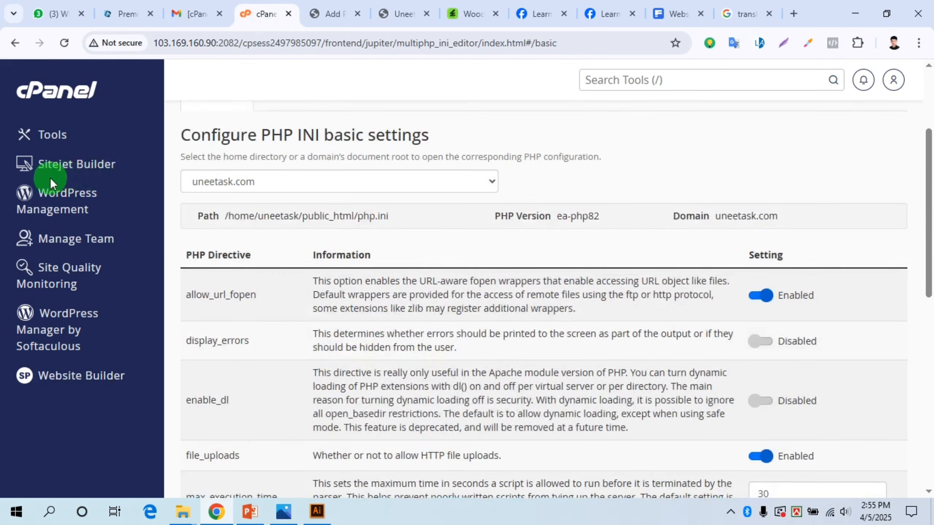
click(43, 136)
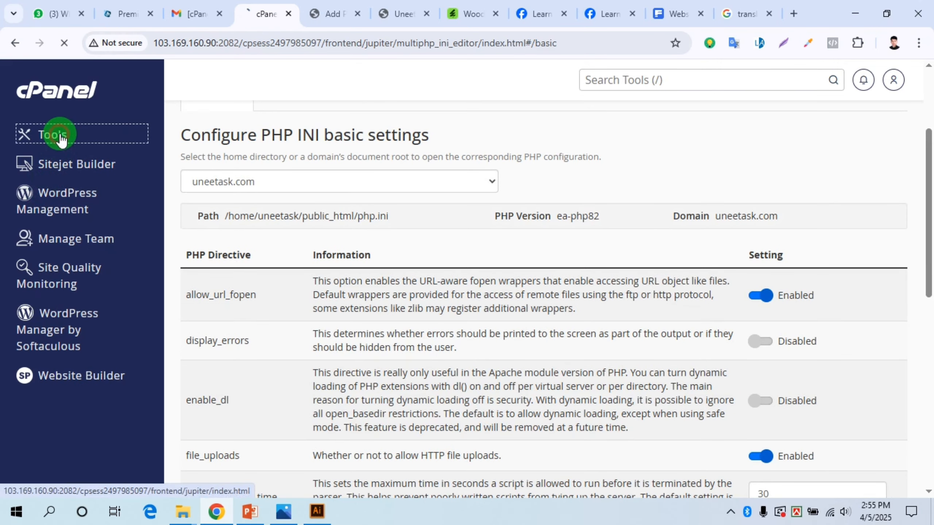
scroll(445, 228, down, 10)
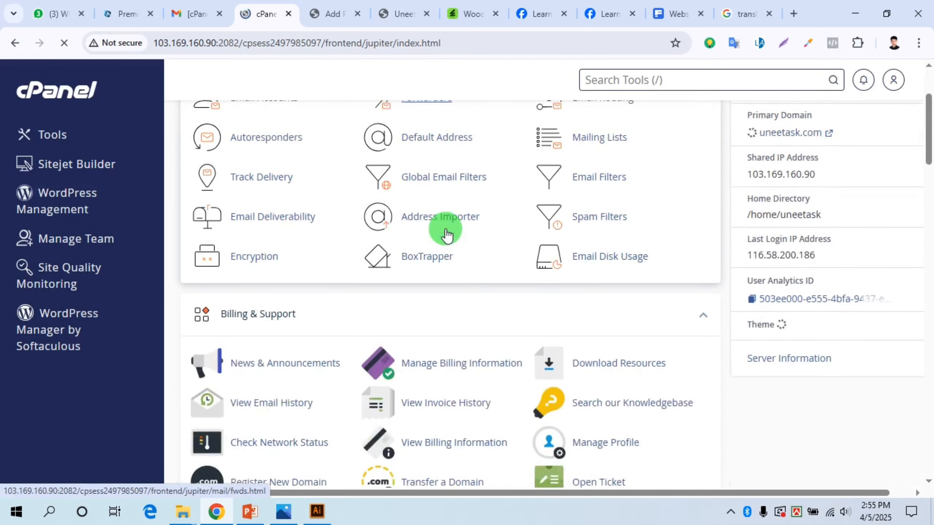
scroll(445, 228, down, 3)
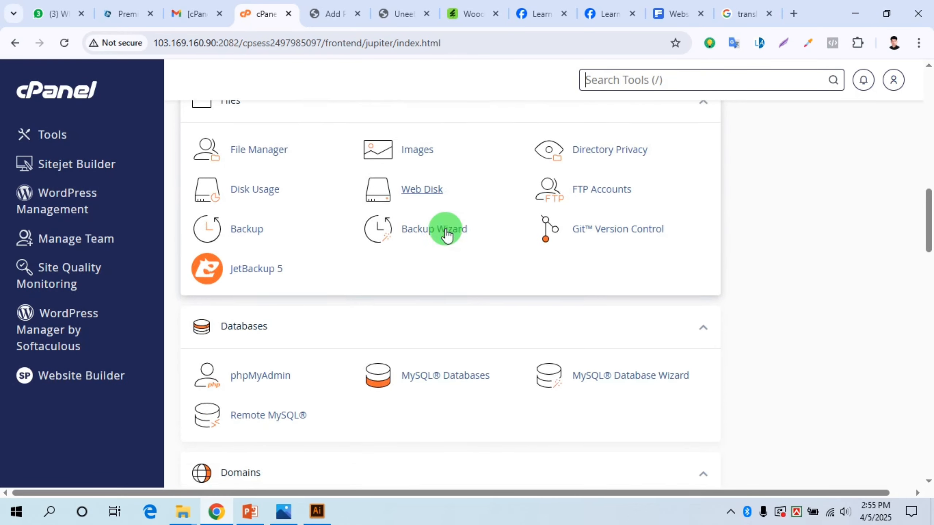
click(267, 152)
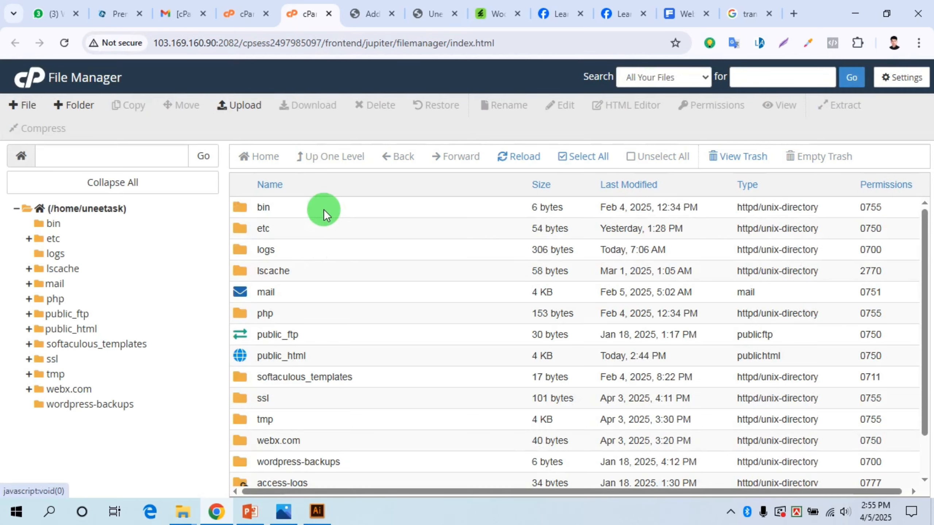
scroll(329, 248, down, 1)
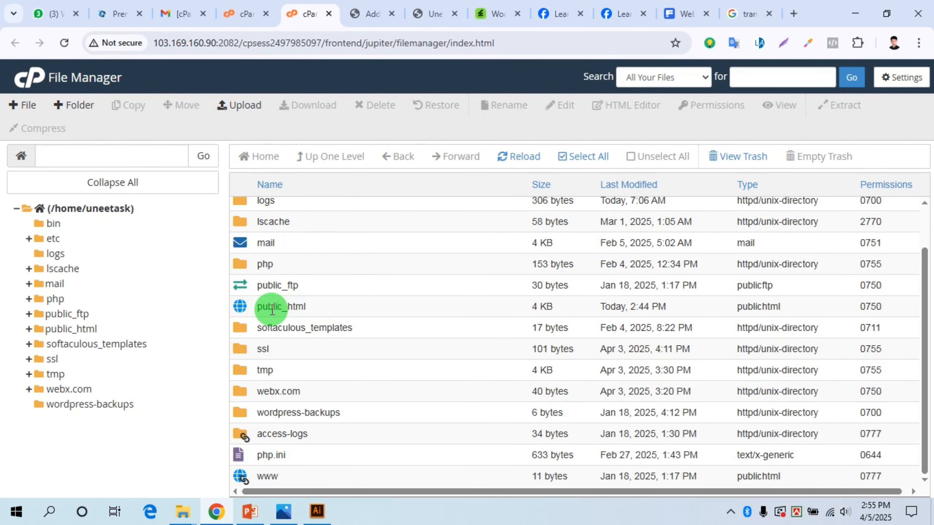
drag(262, 307, 319, 305)
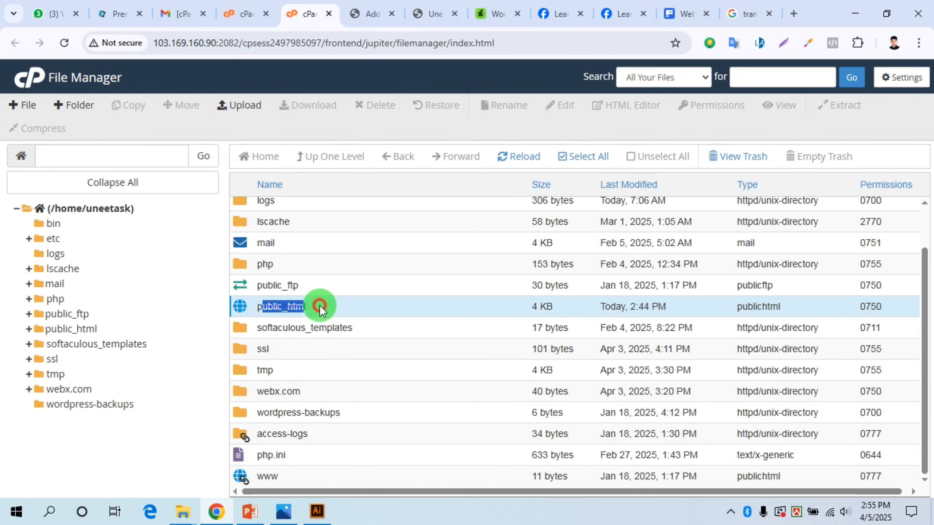
Browse from public_html into wp-content and open its themes folder to view the installed theme directories
double_click(387, 304)
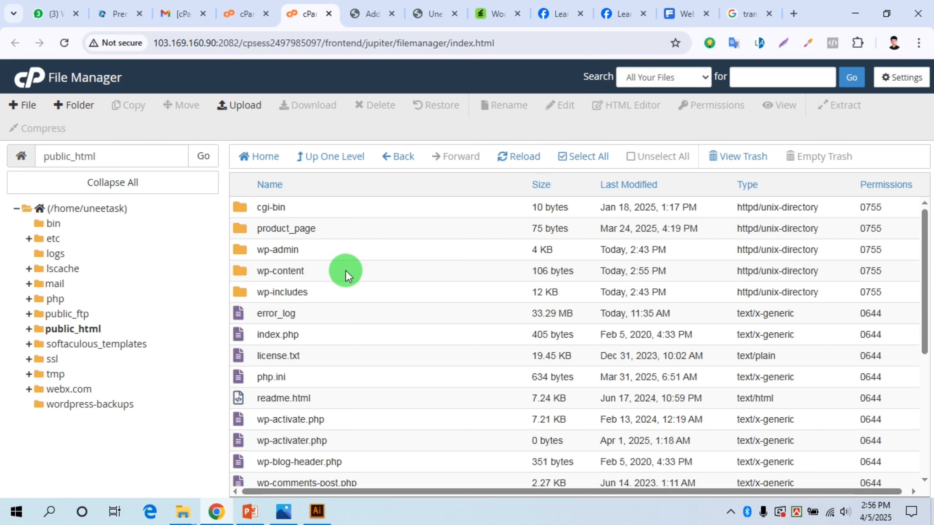
scroll(367, 298, down, 5)
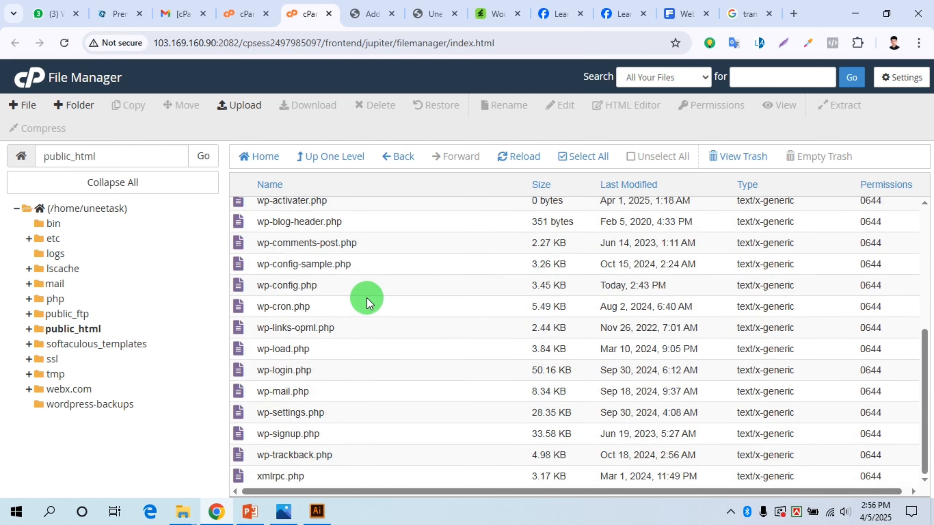
scroll(367, 297, up, 5)
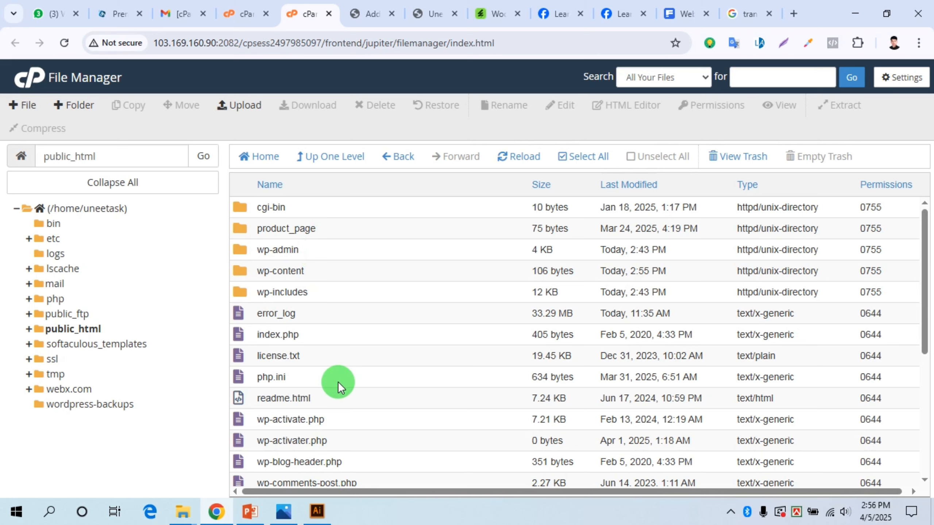
double_click(338, 271)
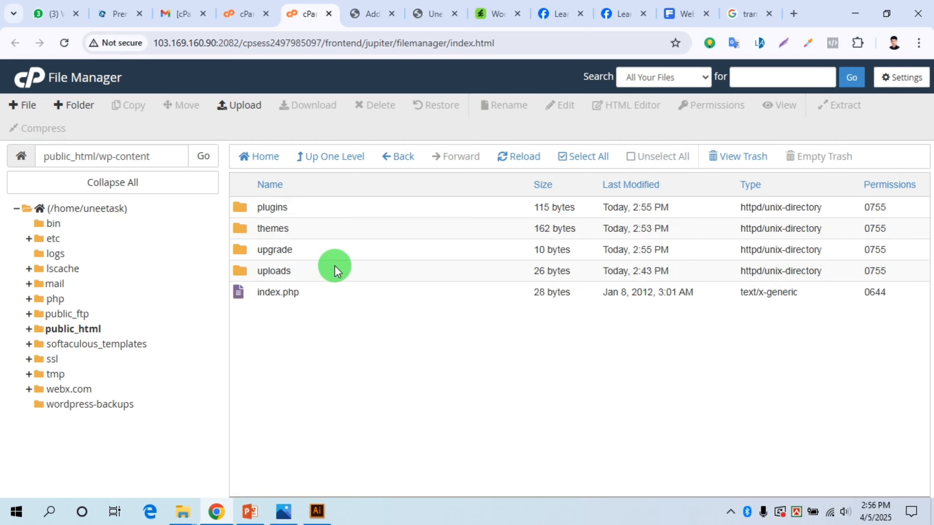
double_click(325, 229)
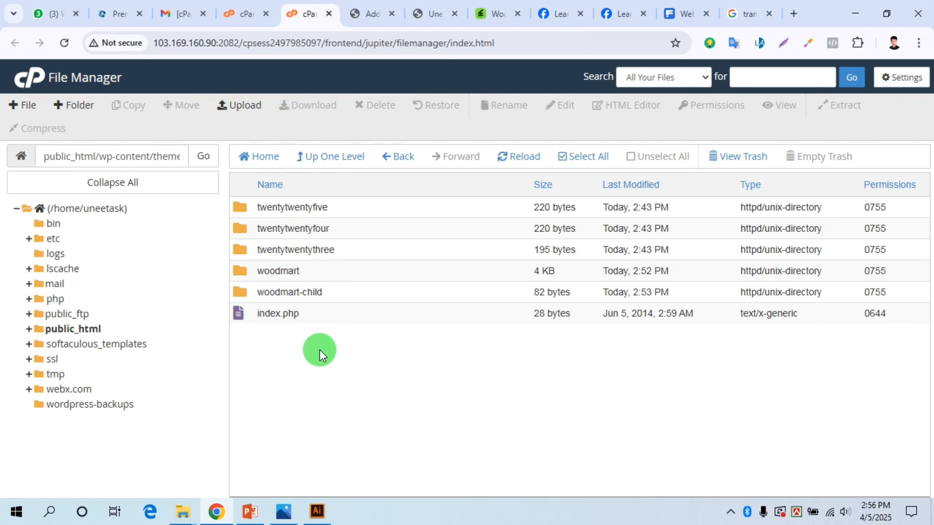
click(239, 105)
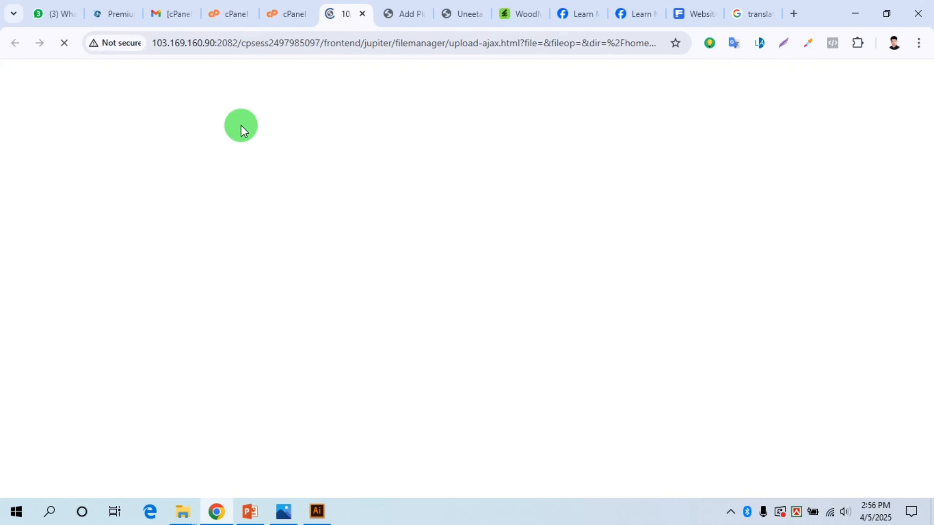
click(459, 298)
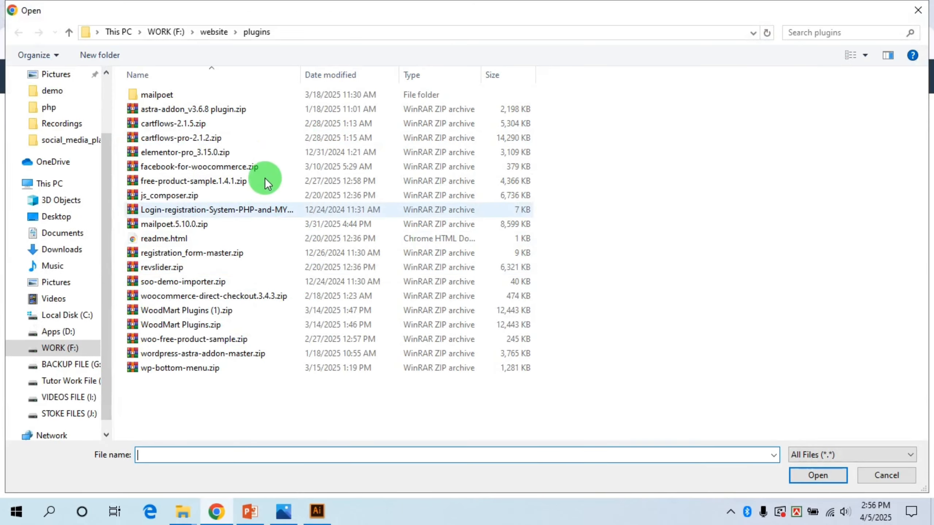
click(919, 10)
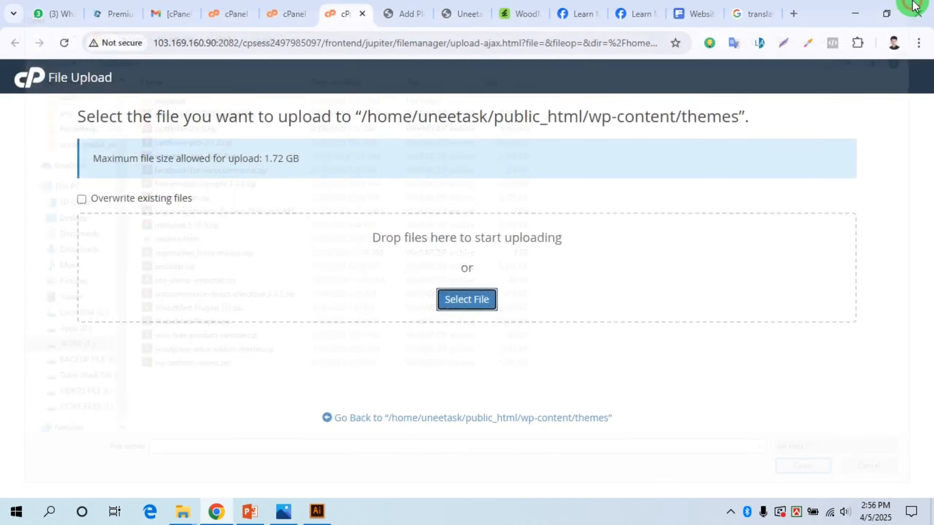
click(363, 14)
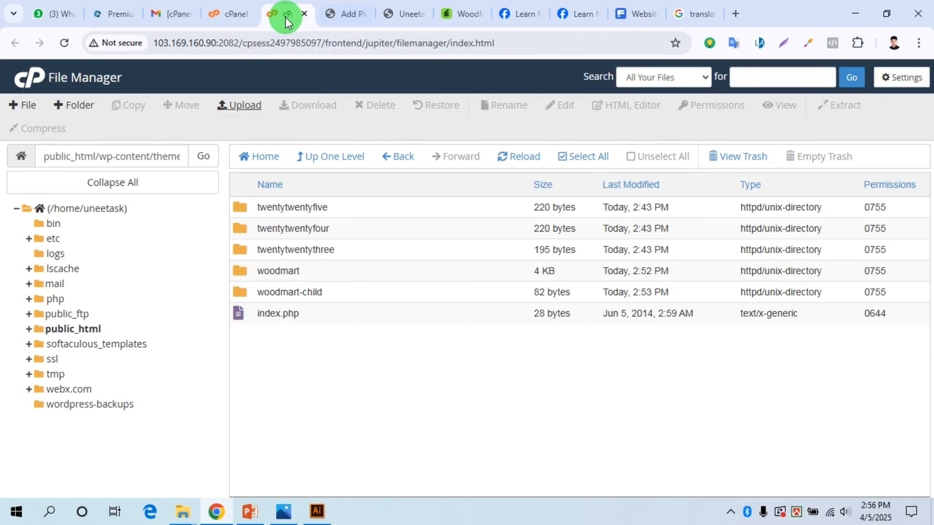
View the contents of the wp-content plugins folder and close the File Manager
click(342, 156)
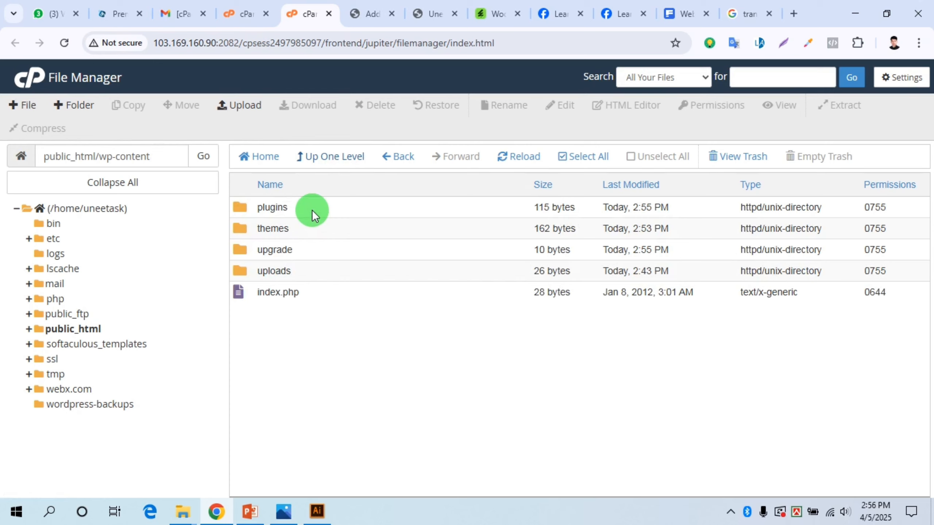
double_click(312, 209)
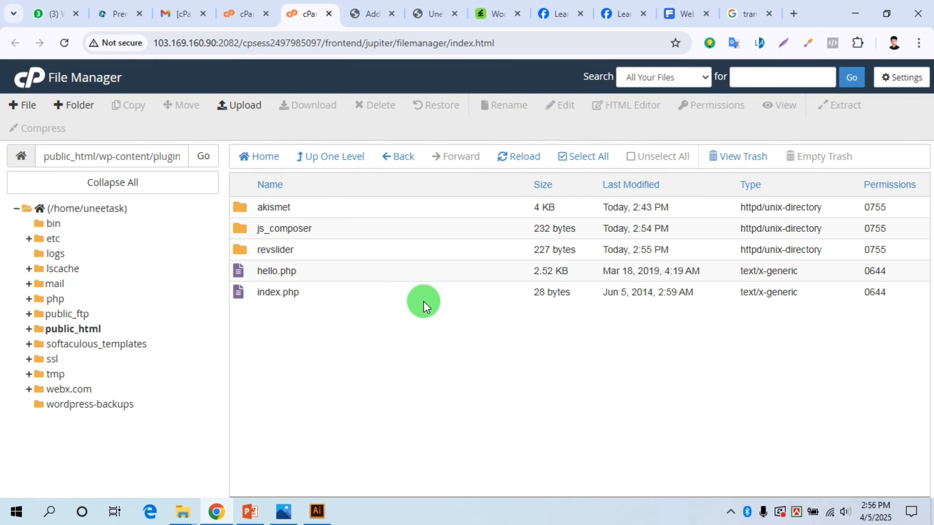
click(330, 15)
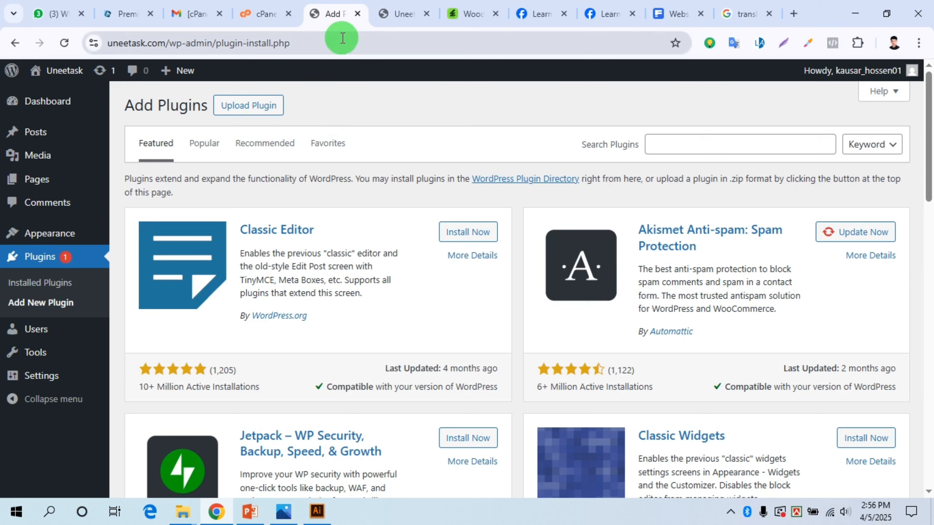
Go to the installed WordPress themes and activate the Woodmart Child theme
mouse_move(52, 244)
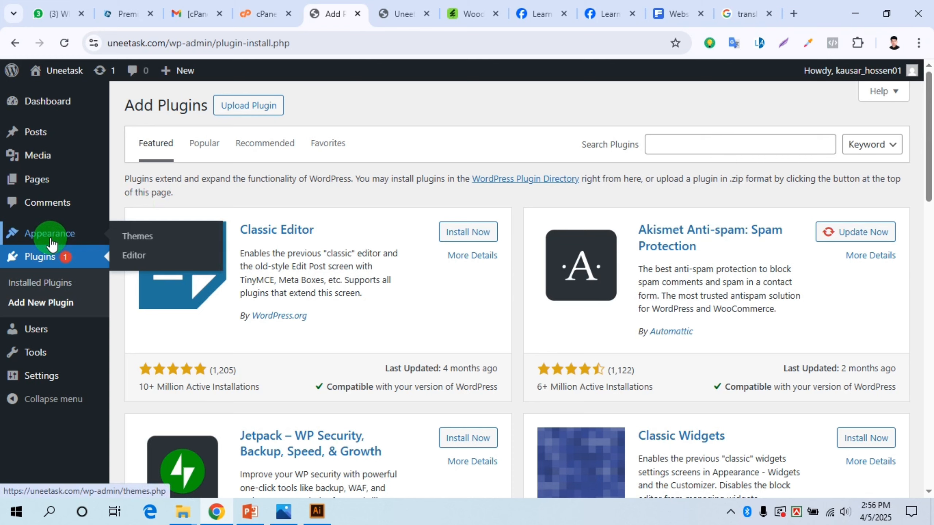
click(157, 236)
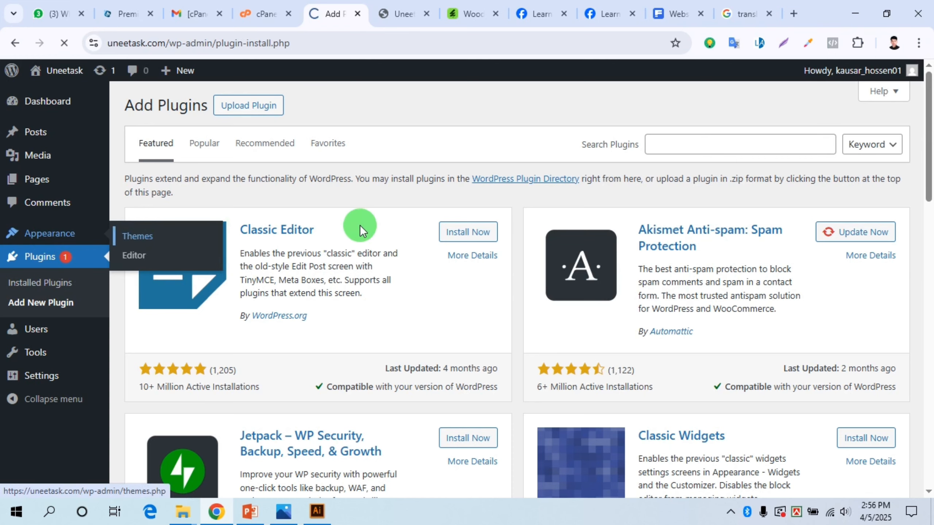
scroll(458, 253, down, 5)
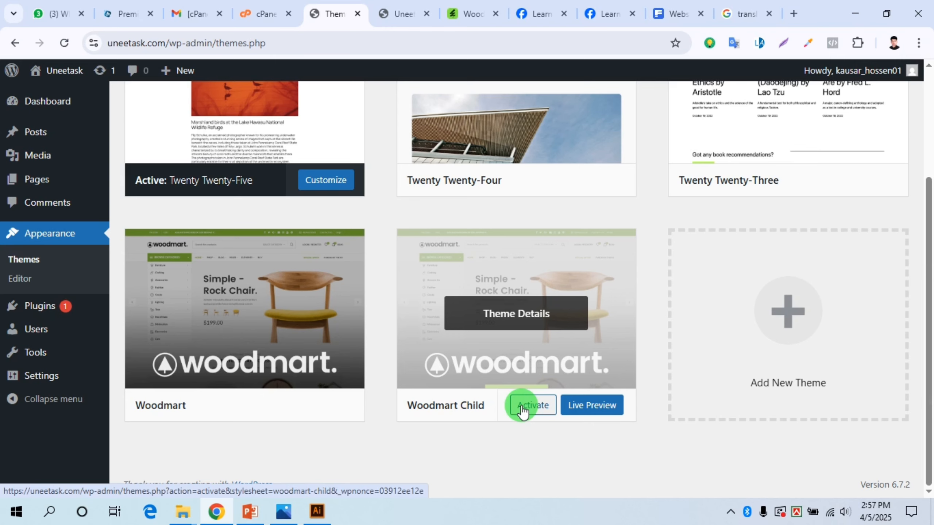
click(522, 407)
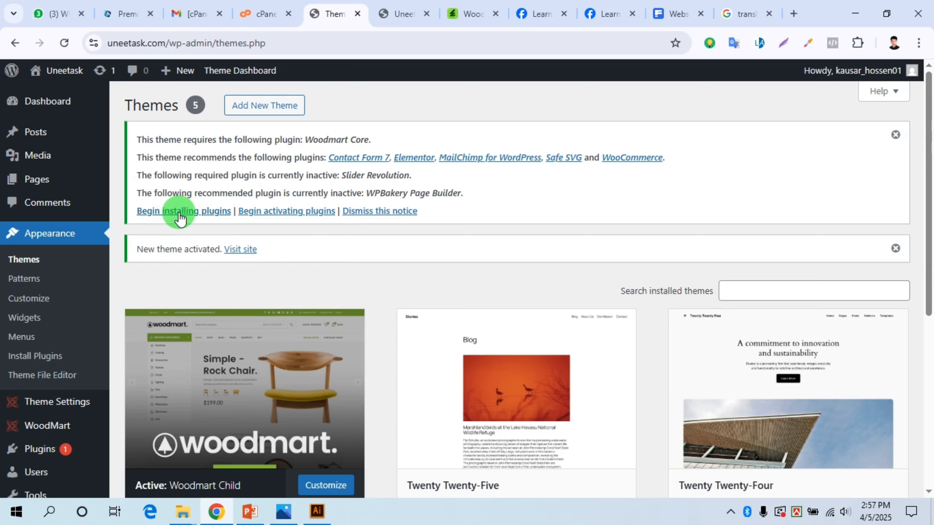
Review the theme's notice about required and recommended plugins and go to the list of plugins to install
scroll(383, 359, down, 5)
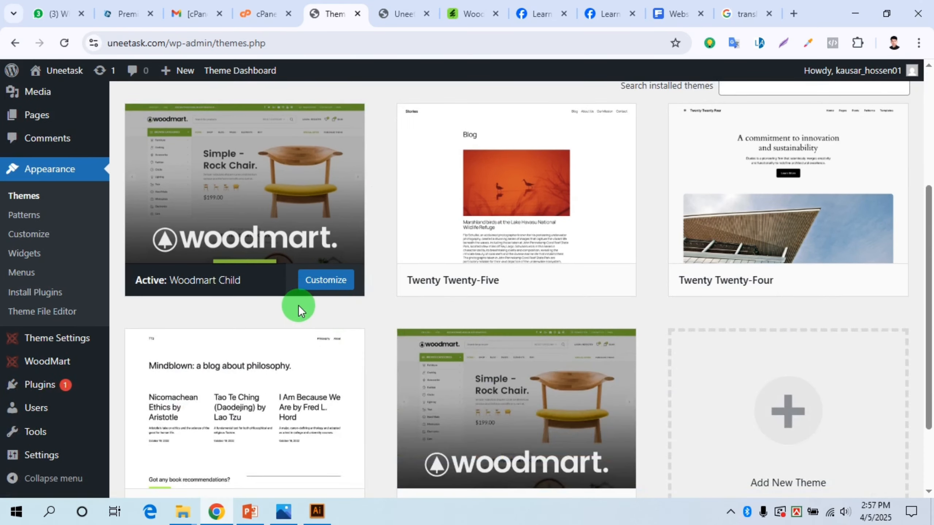
scroll(299, 305, up, 5)
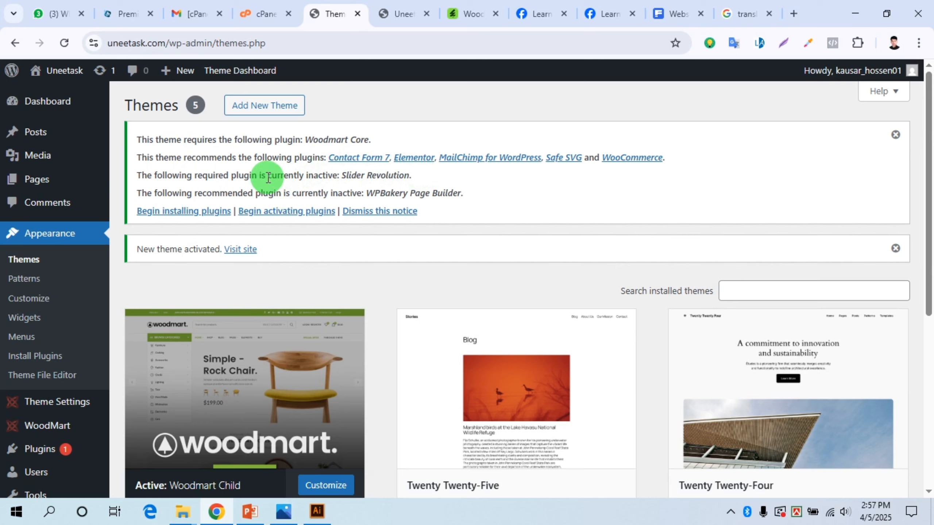
drag(266, 175, 410, 172)
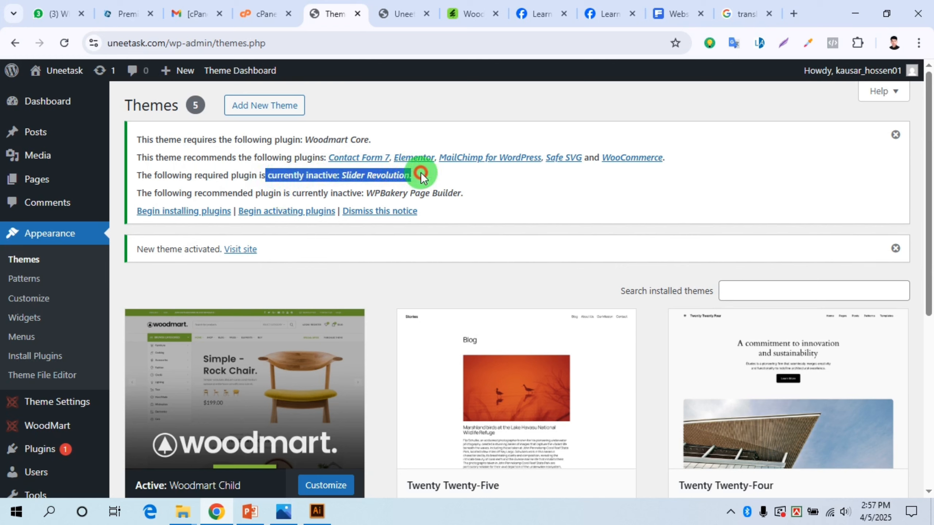
click(485, 193)
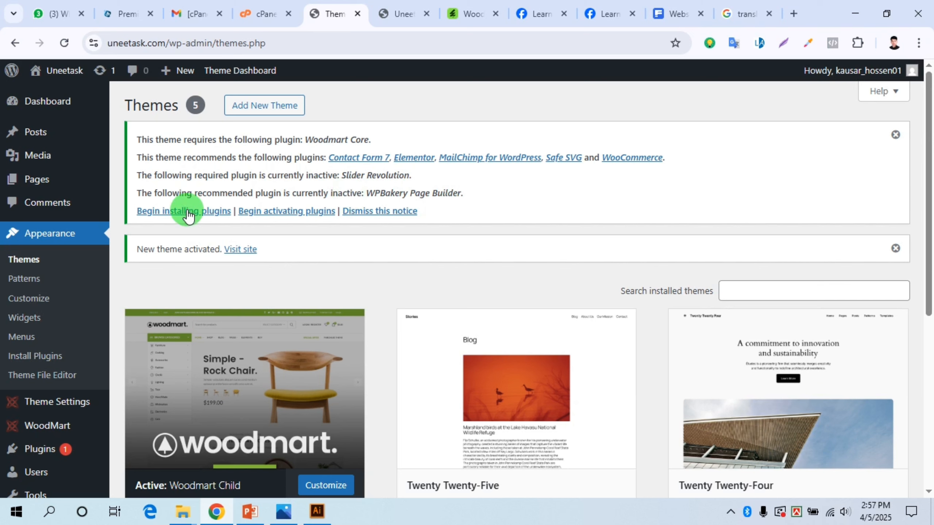
click(168, 213)
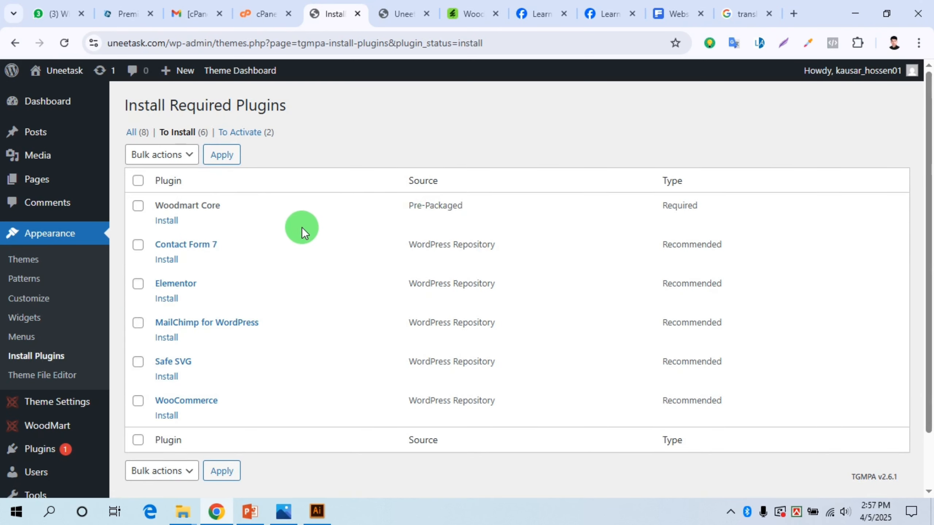
Bulk-install Woodmart Core, Contact Form 7, Elementor, MailChimp for WordPress, Safe SVG and WooCommerce
scroll(280, 228, down, 2)
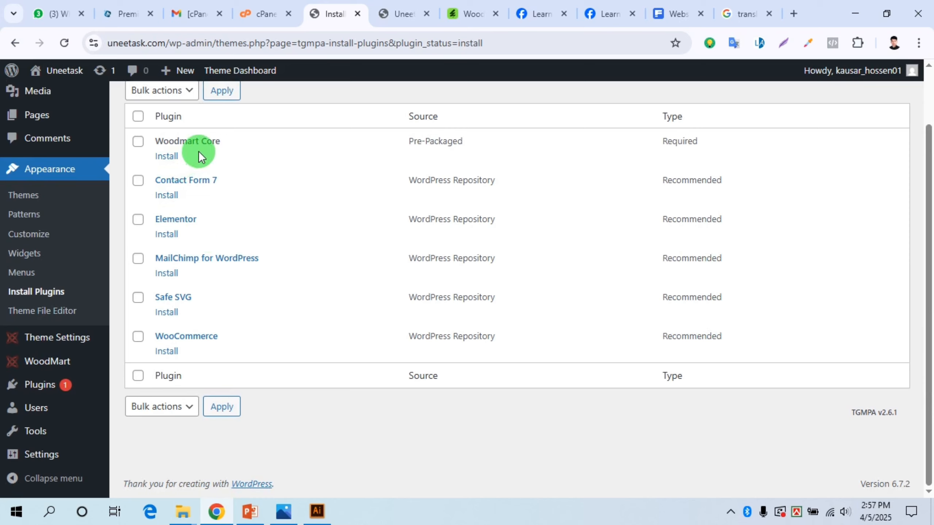
click(138, 376)
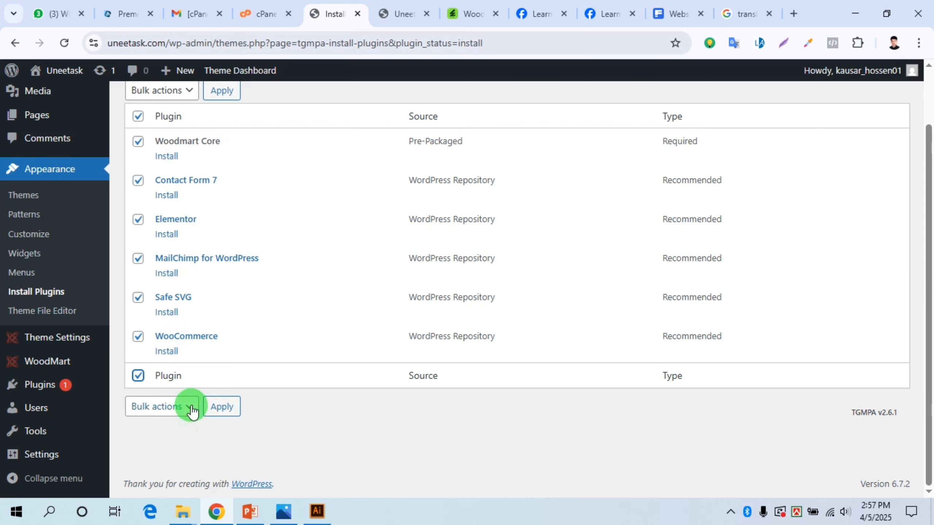
click(179, 407)
click(161, 443)
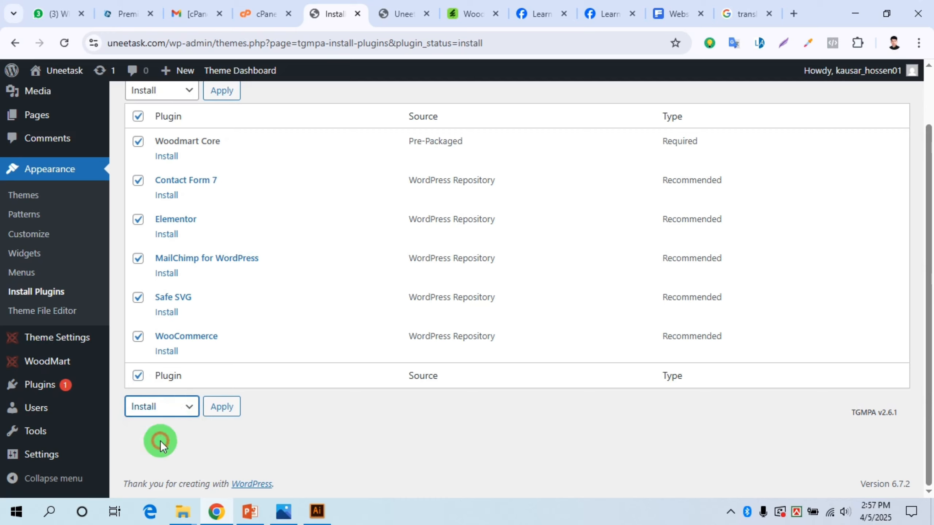
click(231, 402)
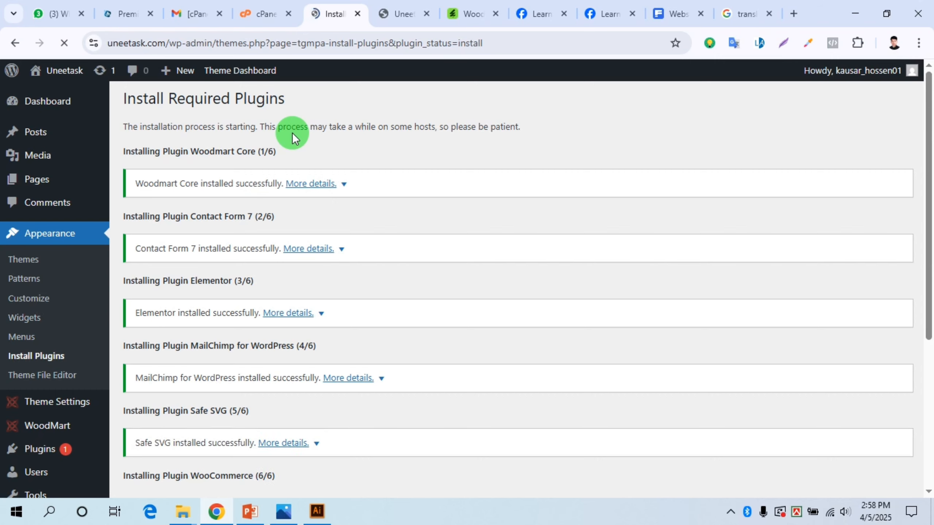
Check the installation log of every plugin and return to the required plugins installer
scroll(319, 184, down, 5)
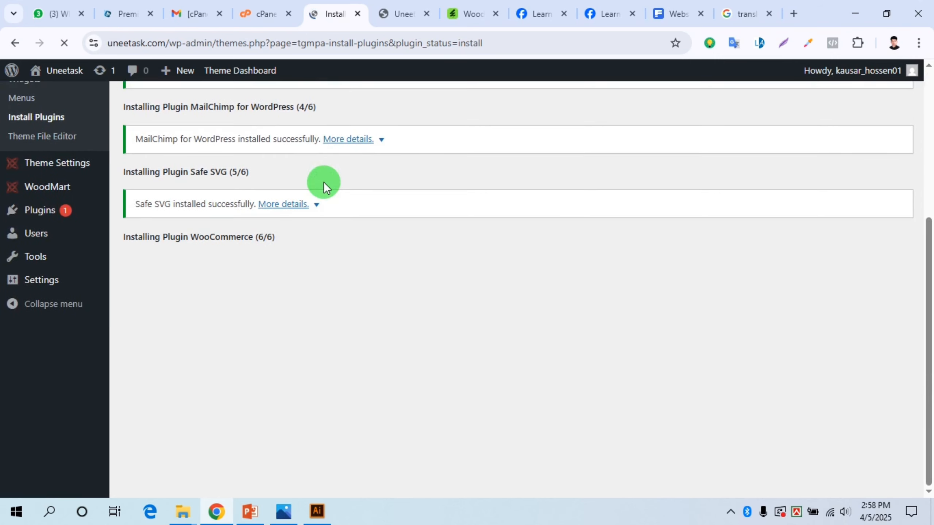
scroll(324, 182, up, 5)
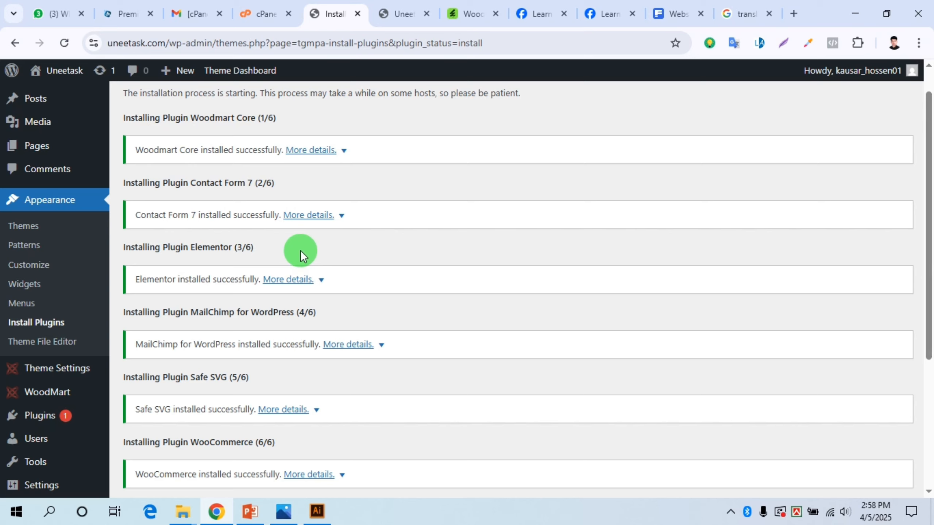
scroll(300, 250, down, 5)
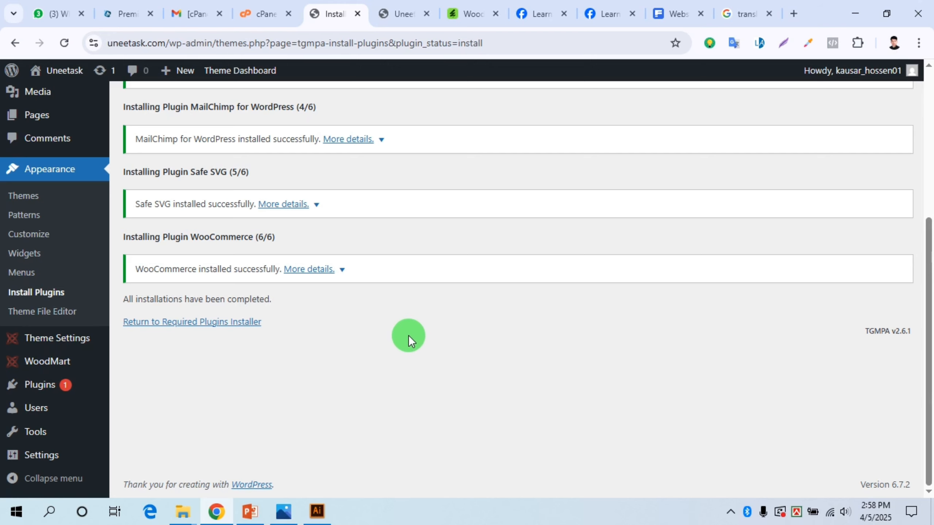
scroll(295, 236, up, 6)
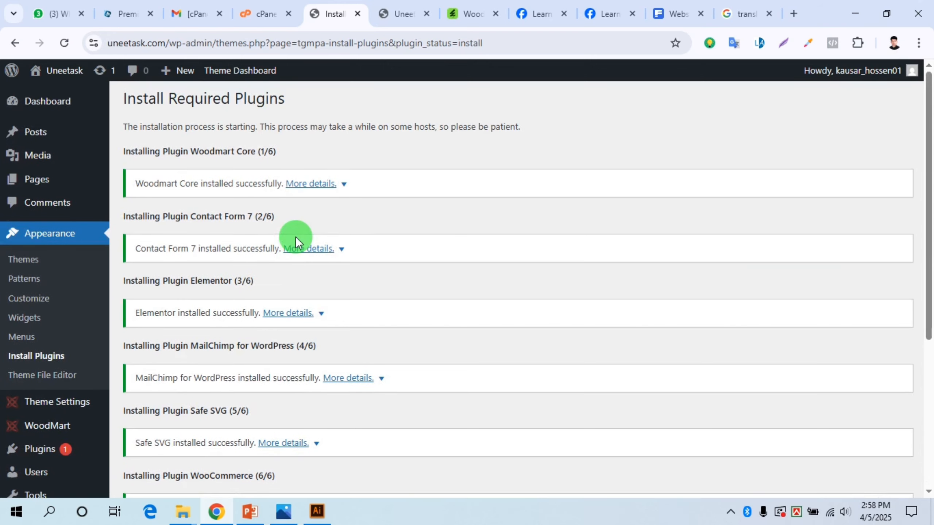
scroll(296, 239, down, 6)
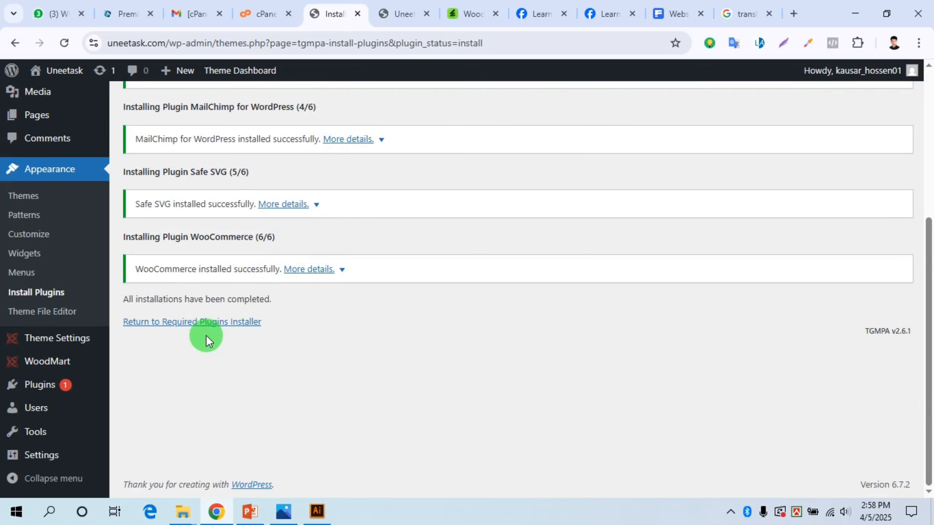
click(205, 323)
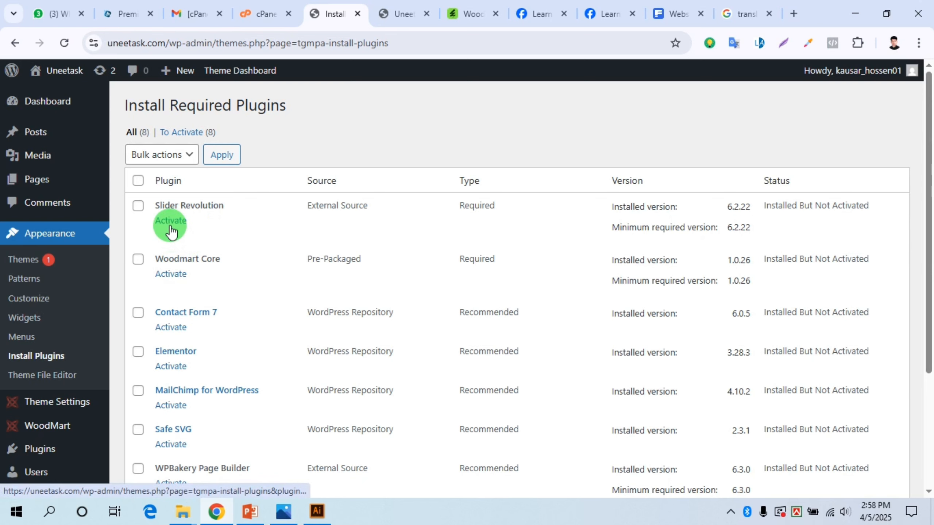
Activate the Safe SVG plugin, and activate Woodmart Core through its link in a new browser tab
scroll(192, 225, down, 5)
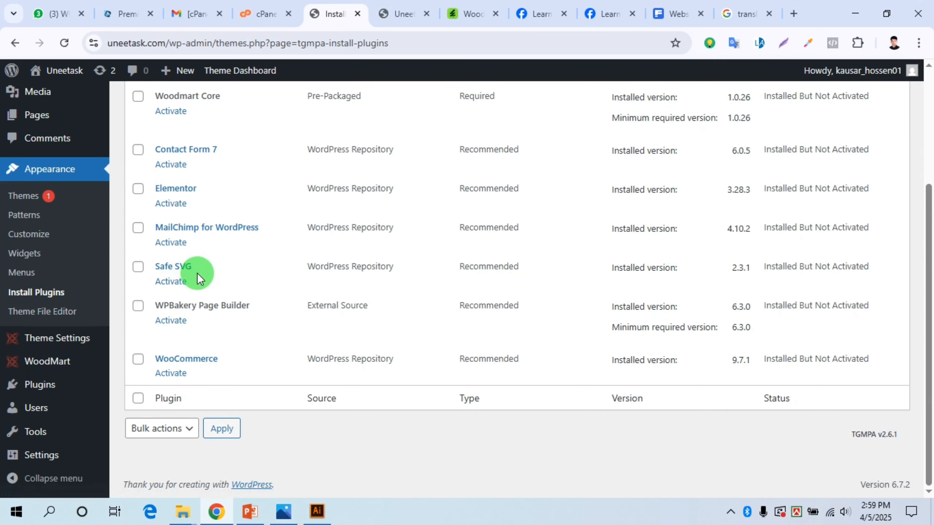
click(163, 284)
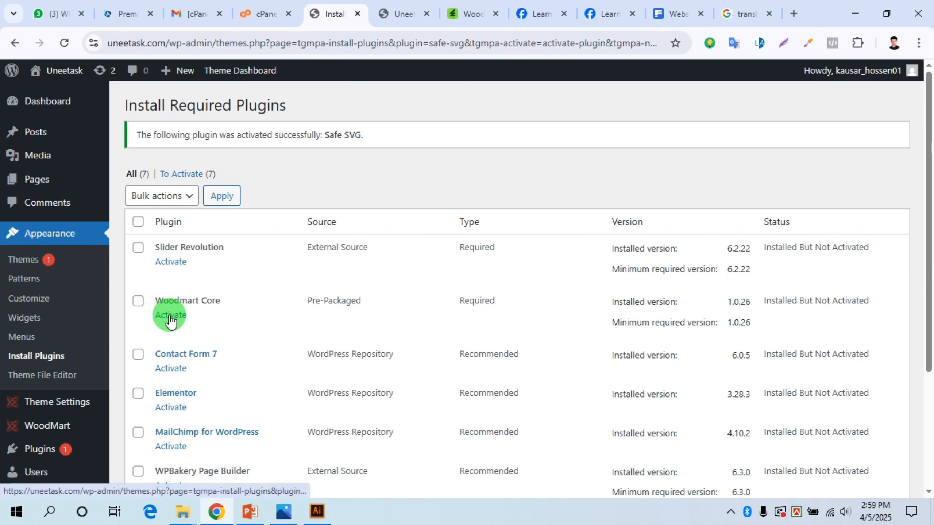
right_click(170, 322)
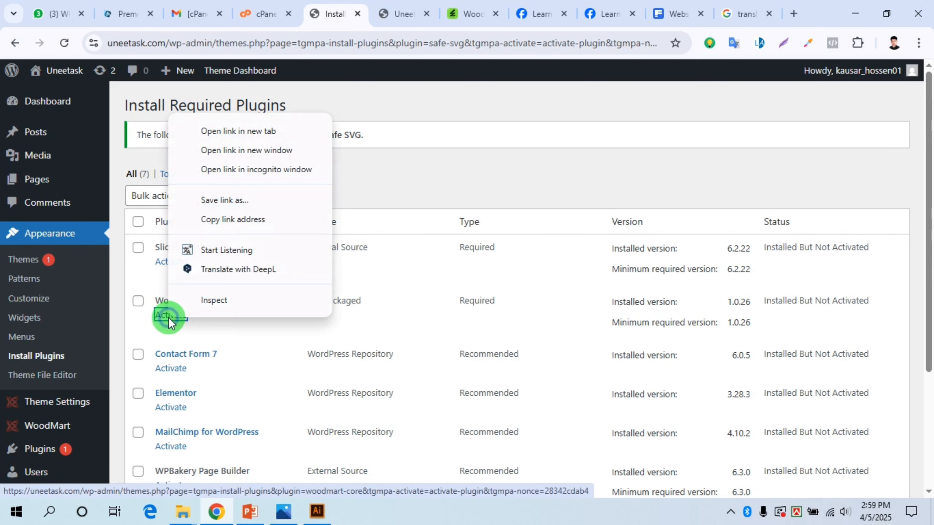
click(225, 136)
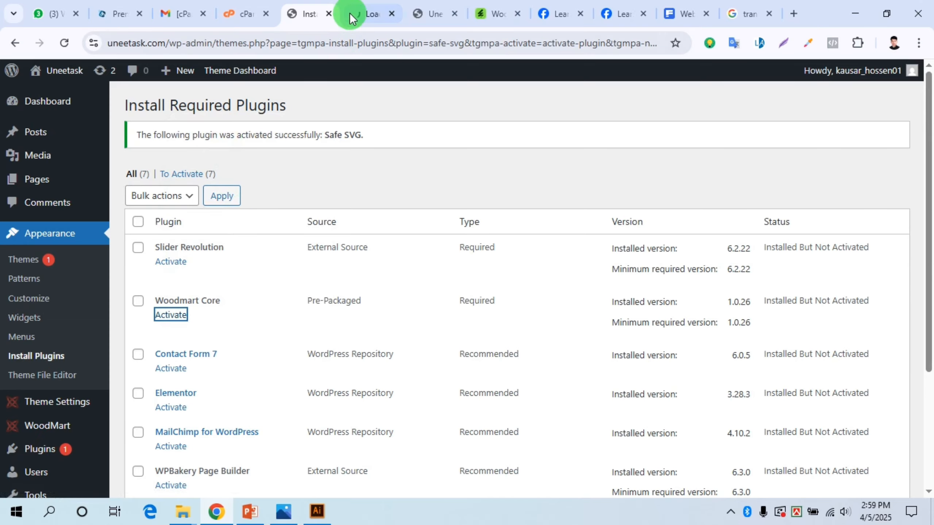
Close the loading Woodmart Core activation tab, refresh the required plugins list and activate Slider Revolution in a new browser tab
click(353, 14)
click(392, 13)
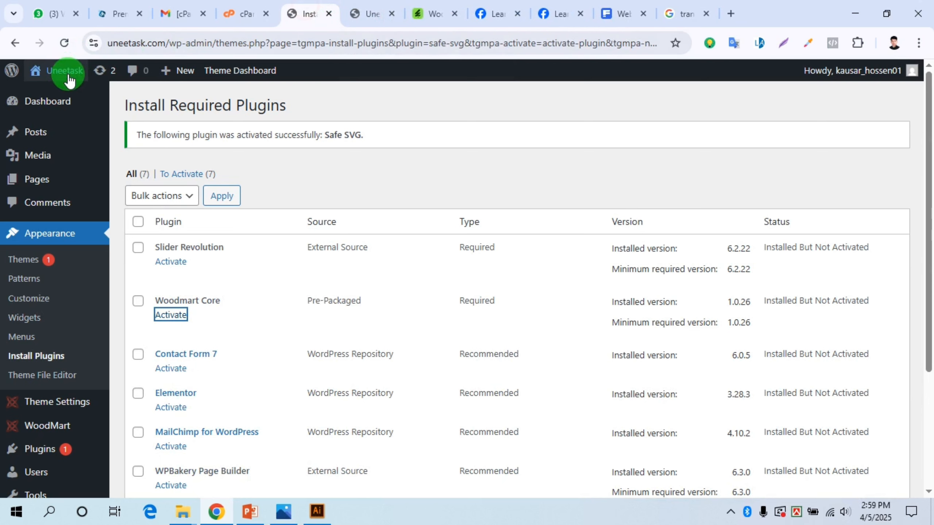
click(64, 43)
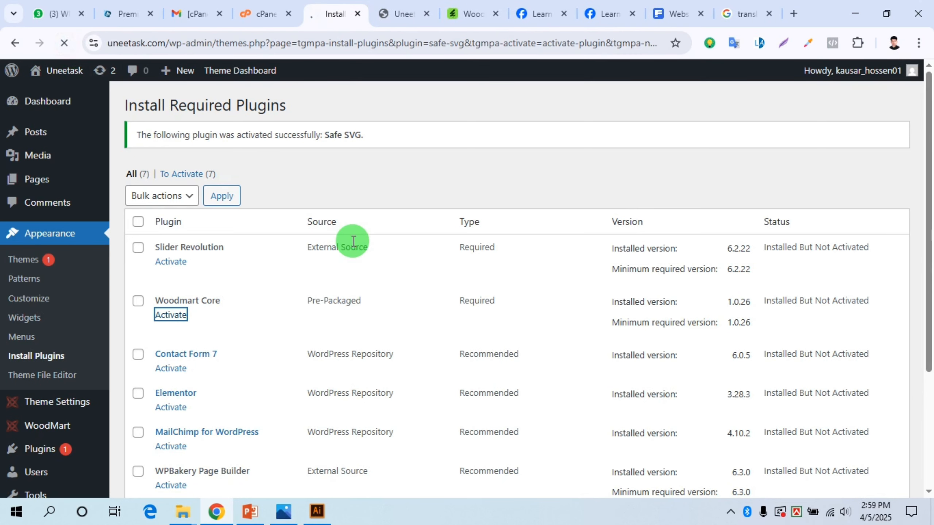
right_click(171, 261)
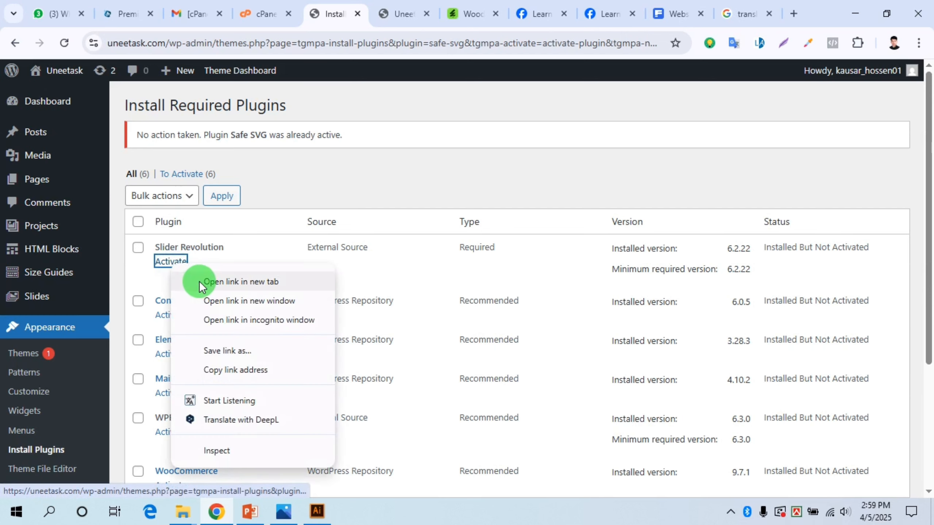
click(201, 281)
click(363, 5)
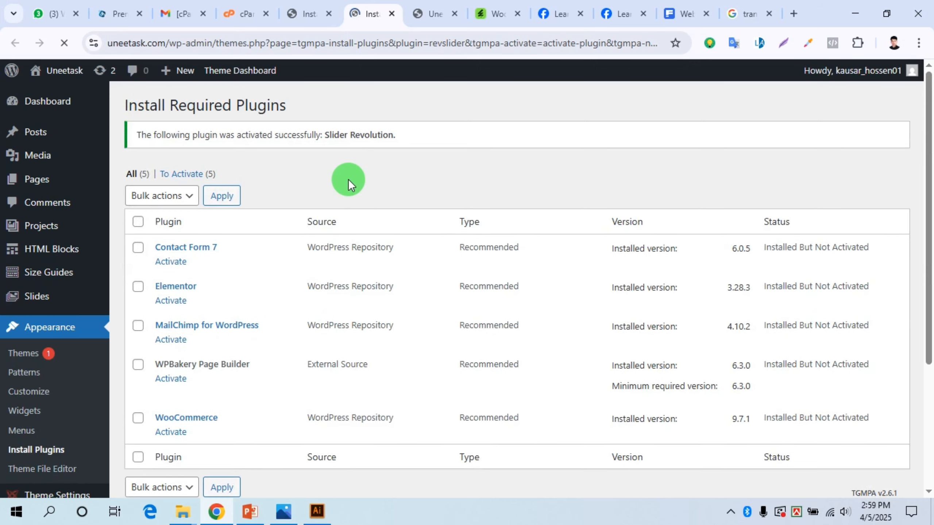
Activate Contact Form 7 and MailChimp for WordPress, opening each activation link in its own new browser tab
right_click(160, 263)
click(227, 281)
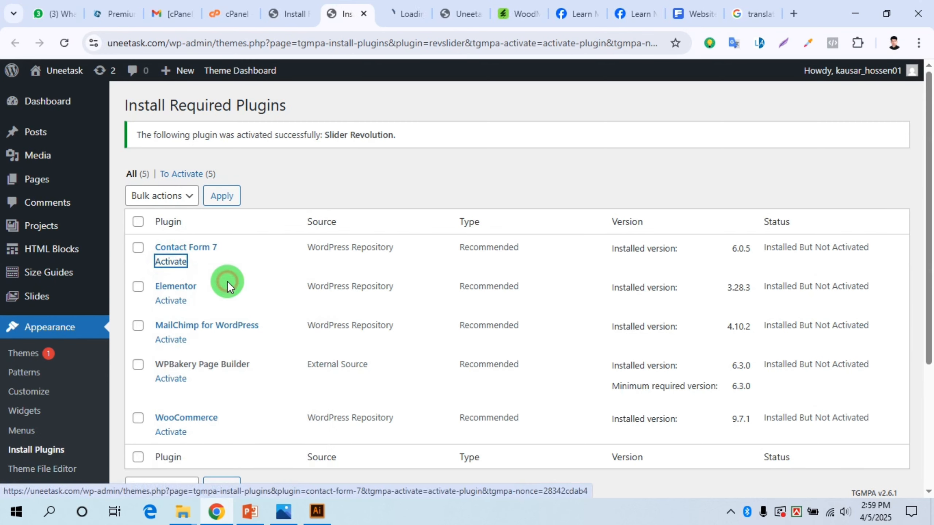
click(384, 11)
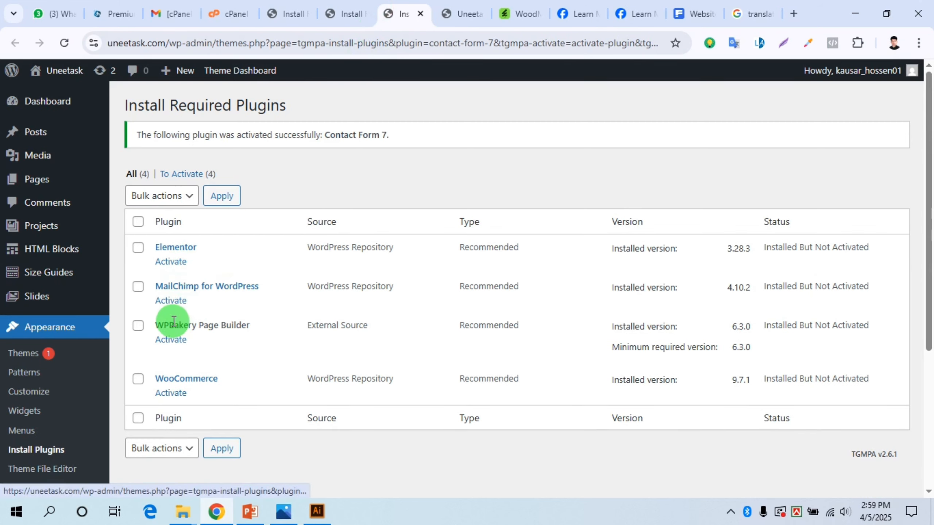
right_click(184, 293)
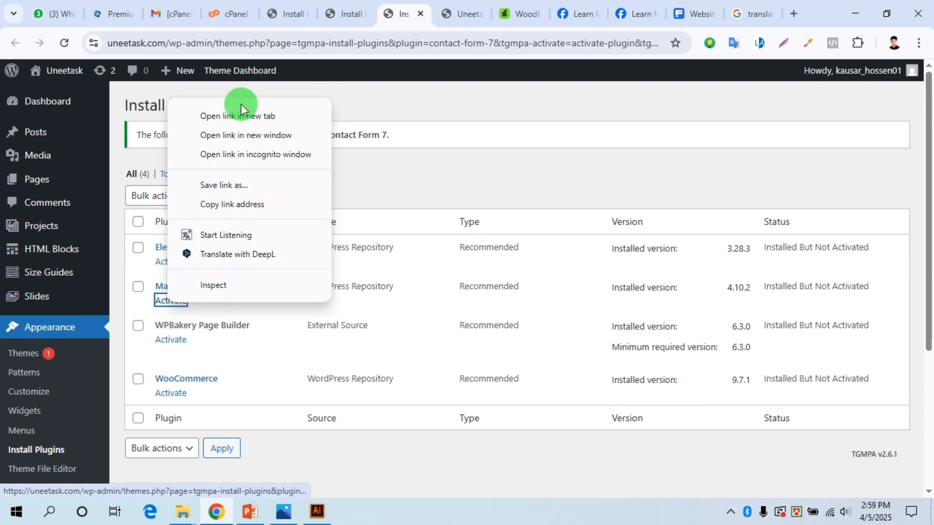
click(244, 116)
click(438, 7)
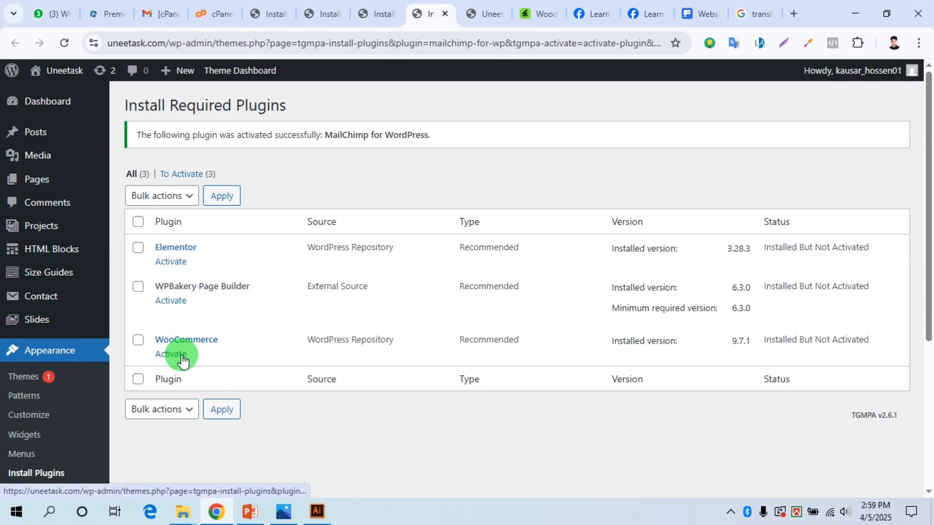
Activate the WooCommerce plugin through its link in a new browser tab and switch to that tab
right_click(184, 355)
click(229, 109)
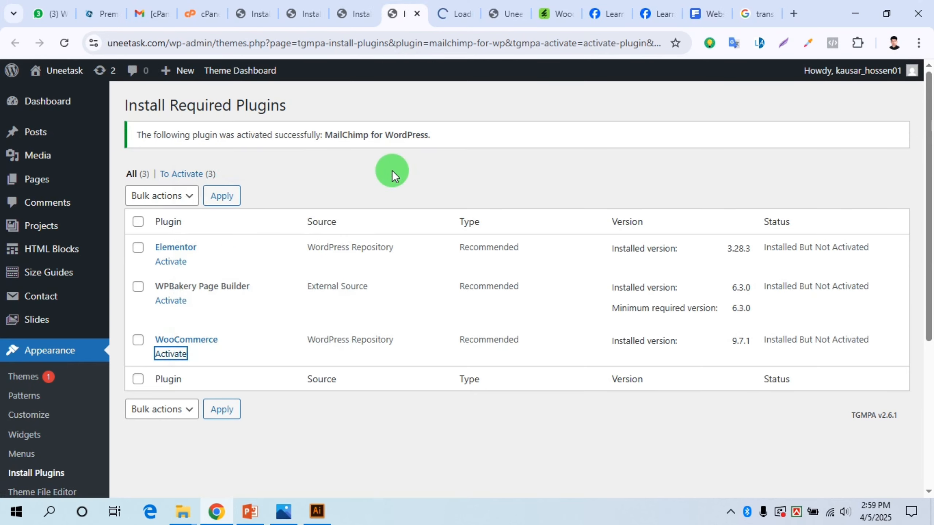
click(447, 14)
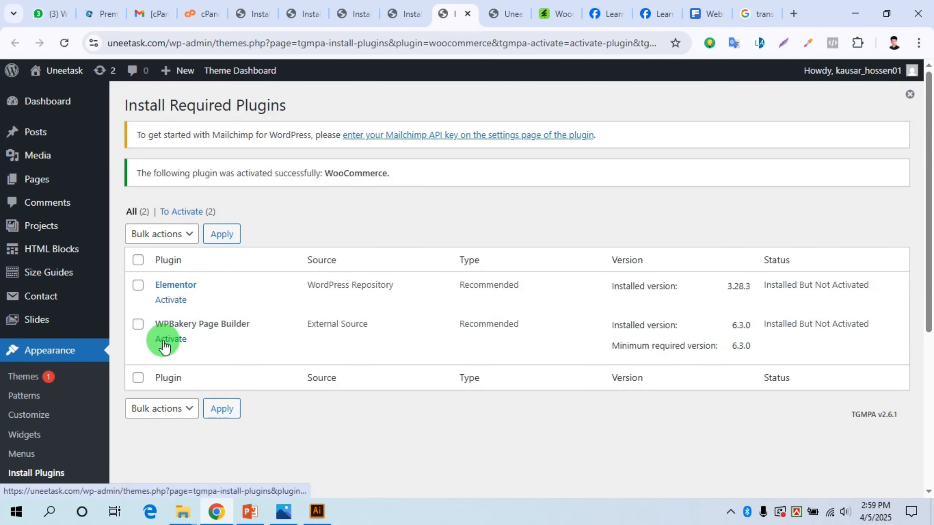
Open WPBakery Page Builder's activation link in a new browser tab and skip the guided setup in the WooCommerce wizard
right_click(171, 338)
click(230, 154)
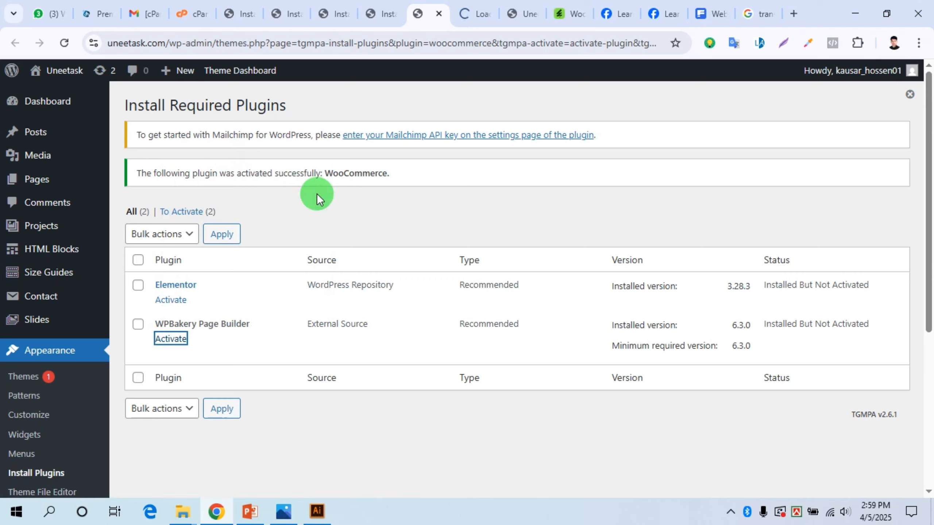
click(466, 14)
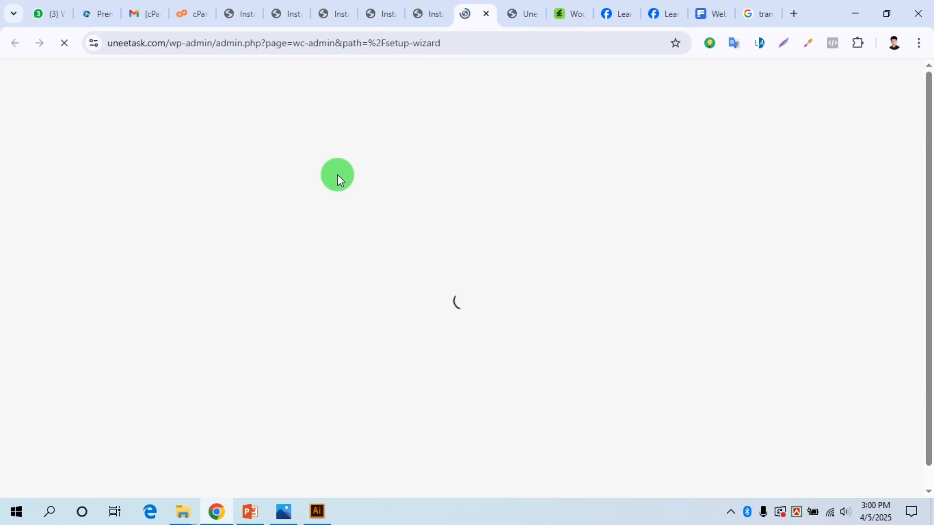
click(431, 23)
click(473, 14)
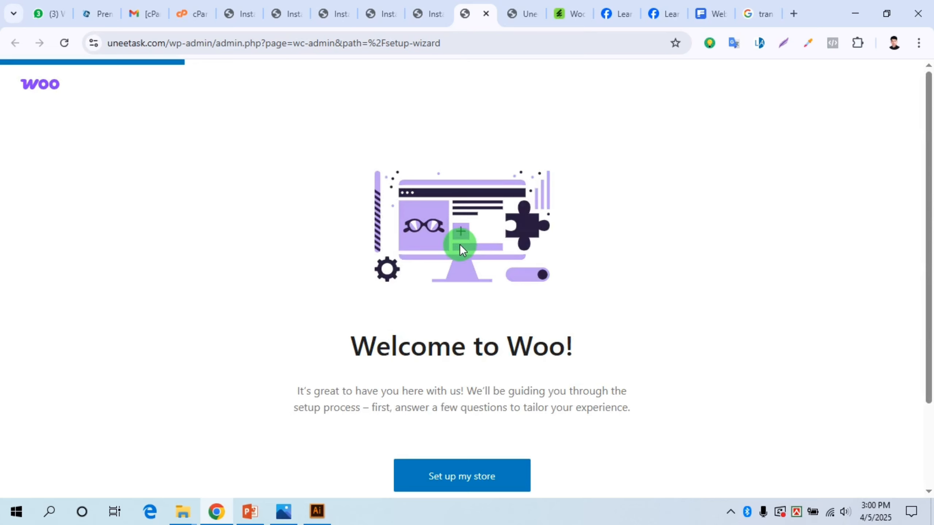
scroll(460, 243, down, 3)
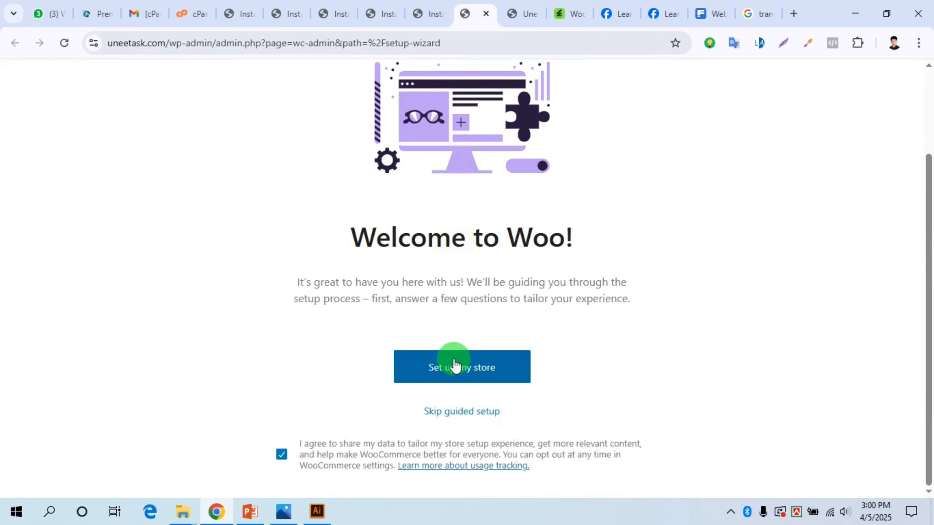
click(461, 415)
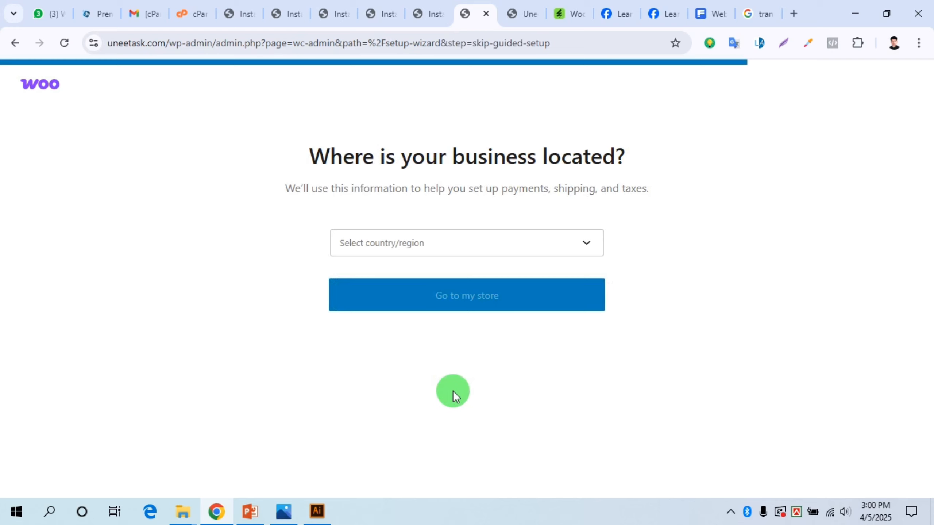
Return to the required plugins list, refresh it and activate WPBakery Page Builder in the same tab
click(424, 12)
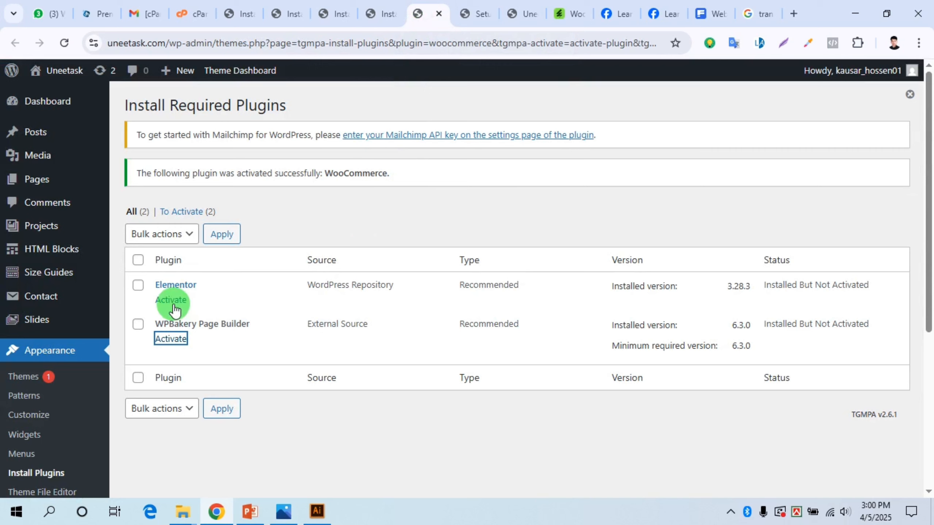
click(65, 43)
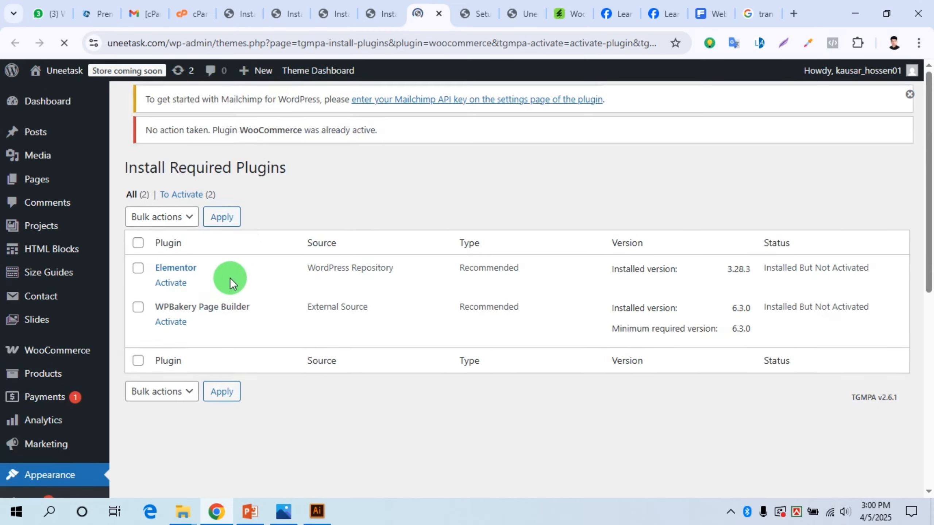
click(170, 338)
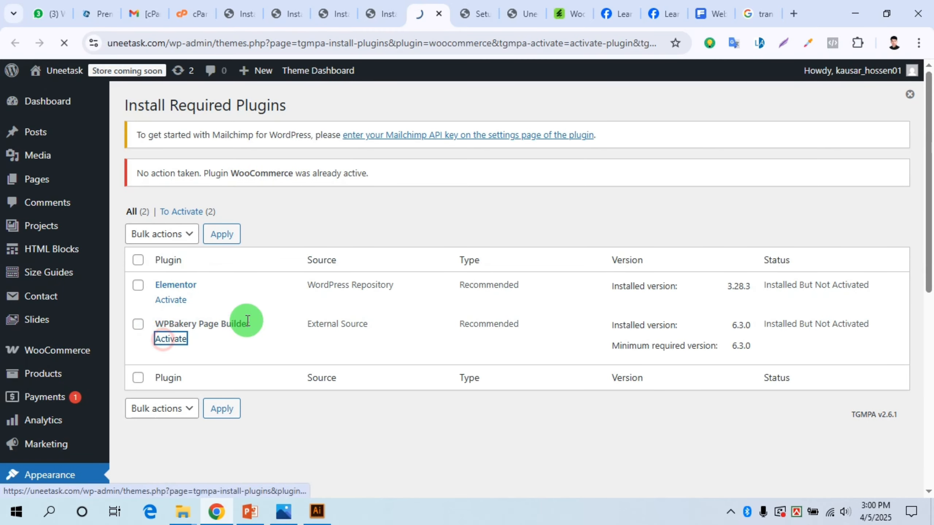
Close the leftover installer tabs of Slider Revolution, Contact Form 7 and MailChimp for WordPress
click(297, 12)
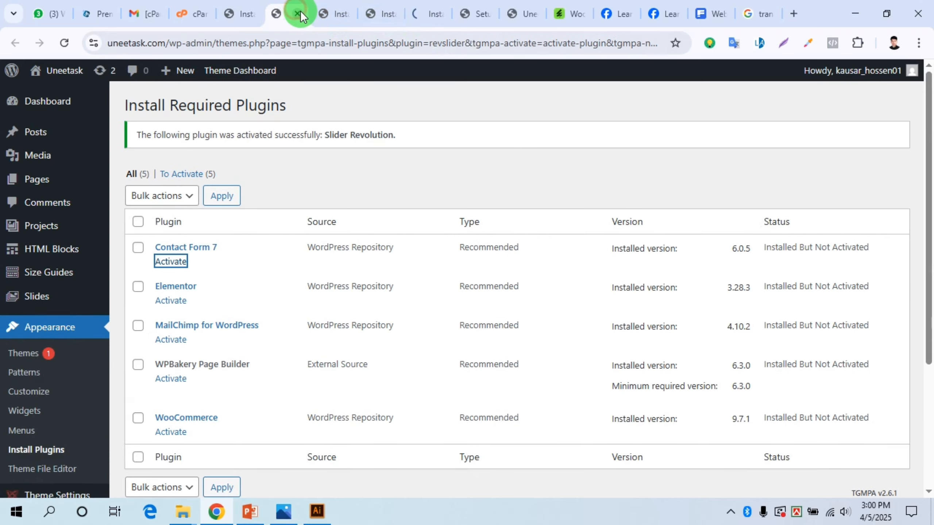
click(301, 13)
click(300, 13)
click(300, 13)
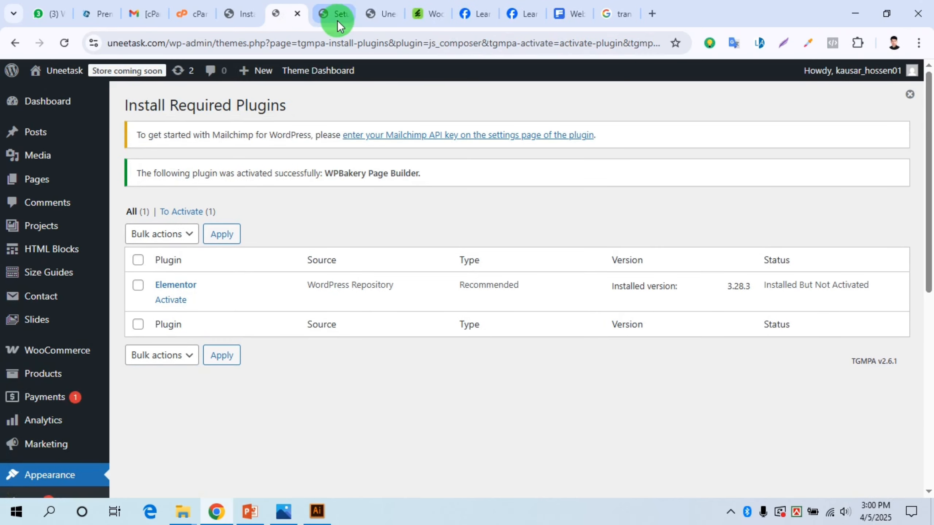
Check the WooCommerce setup tab, return to the required plugins list and activate Elementor
click(338, 16)
click(294, 13)
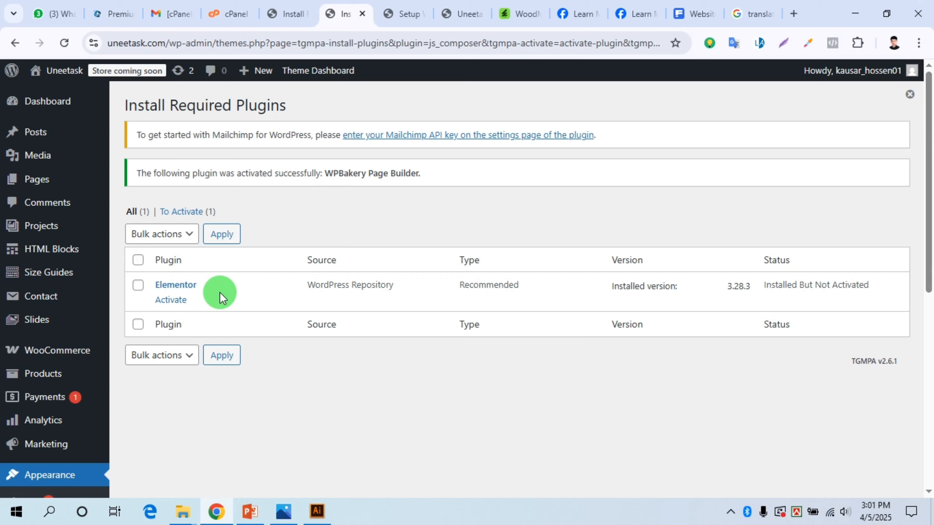
click(179, 299)
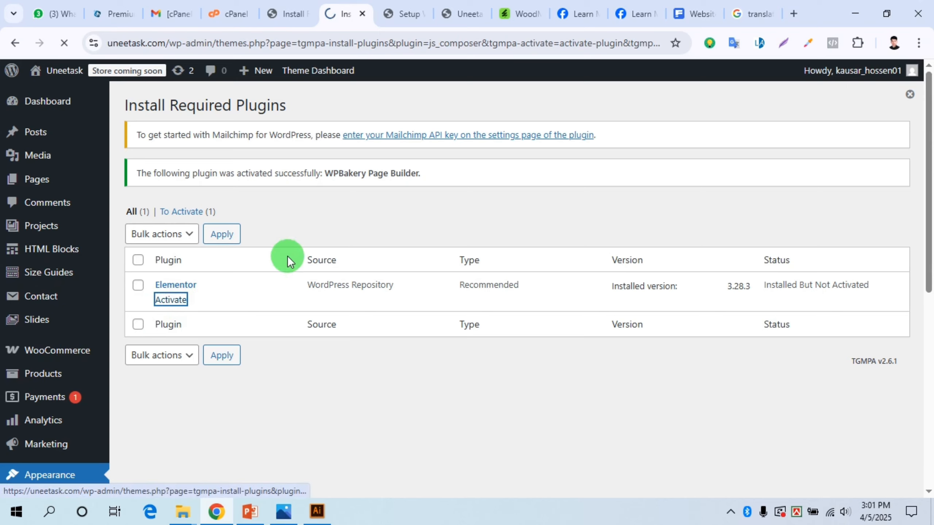
Set the WooCommerce business location to Bangladesh — Gazipur and continue to the store
click(392, 8)
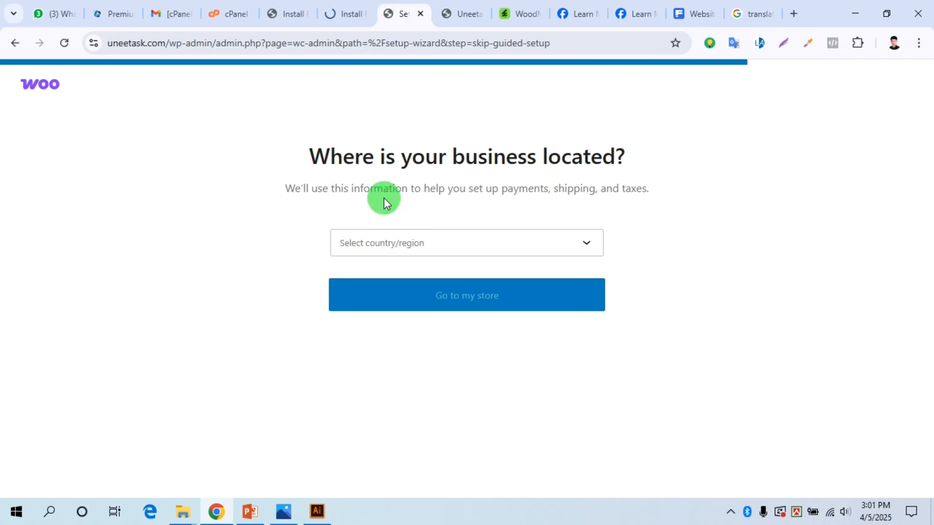
click(428, 245)
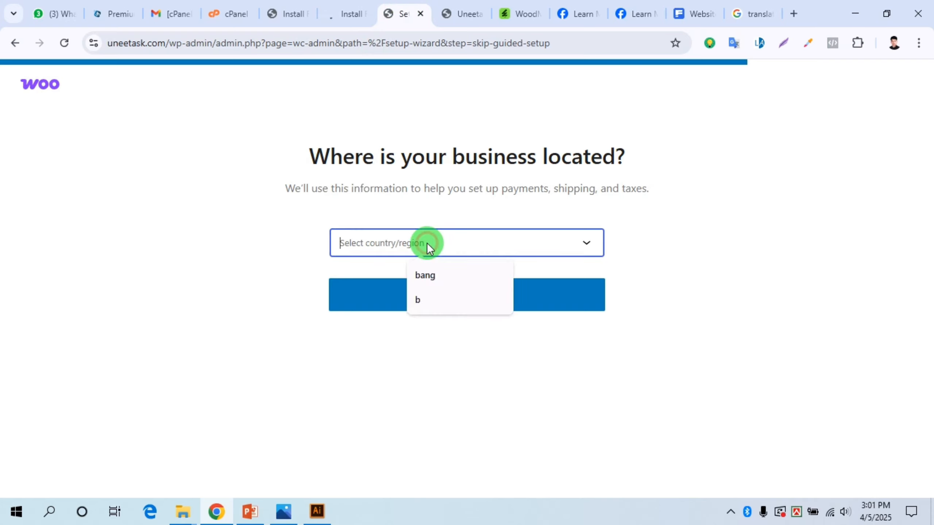
click(427, 275)
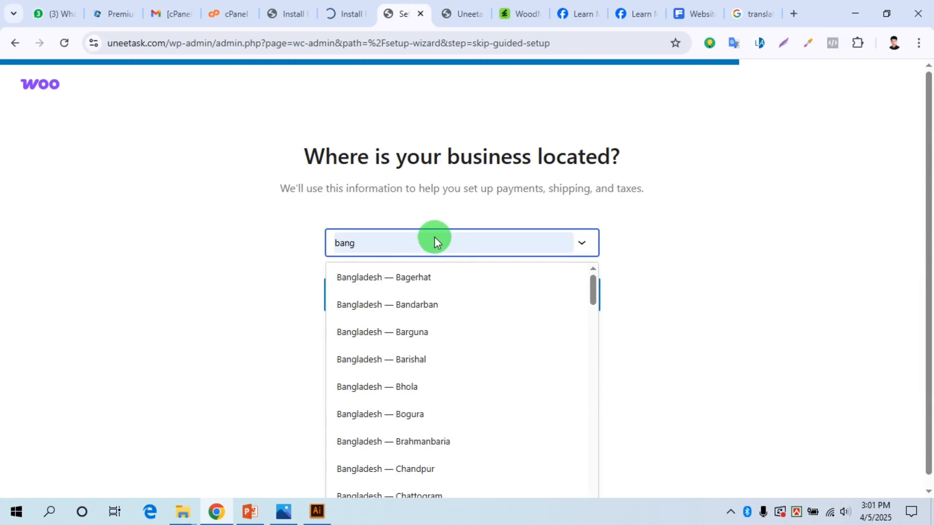
scroll(449, 382, down, 3)
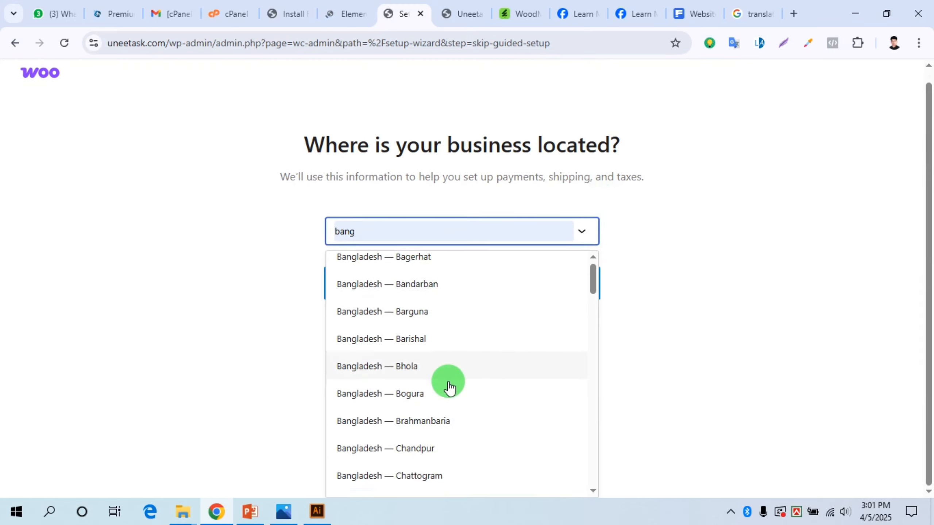
scroll(449, 386, down, 5)
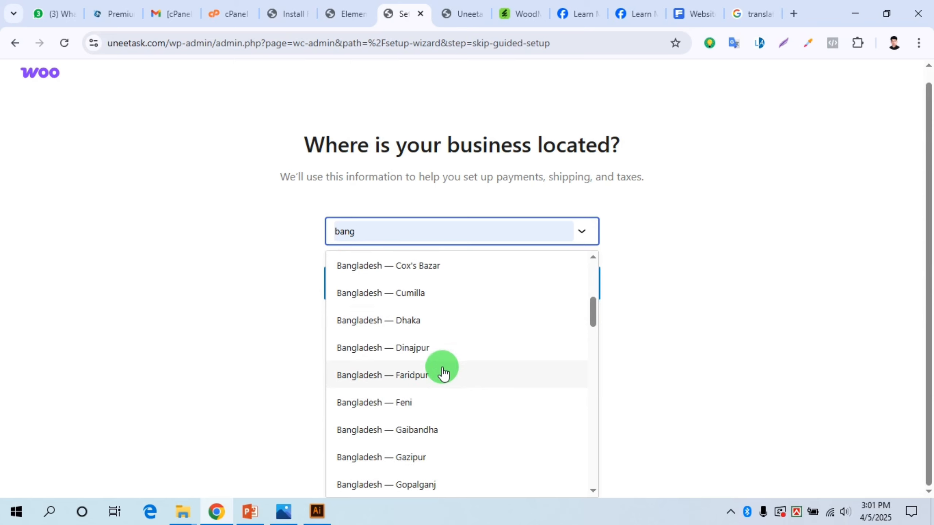
scroll(428, 375, down, 2)
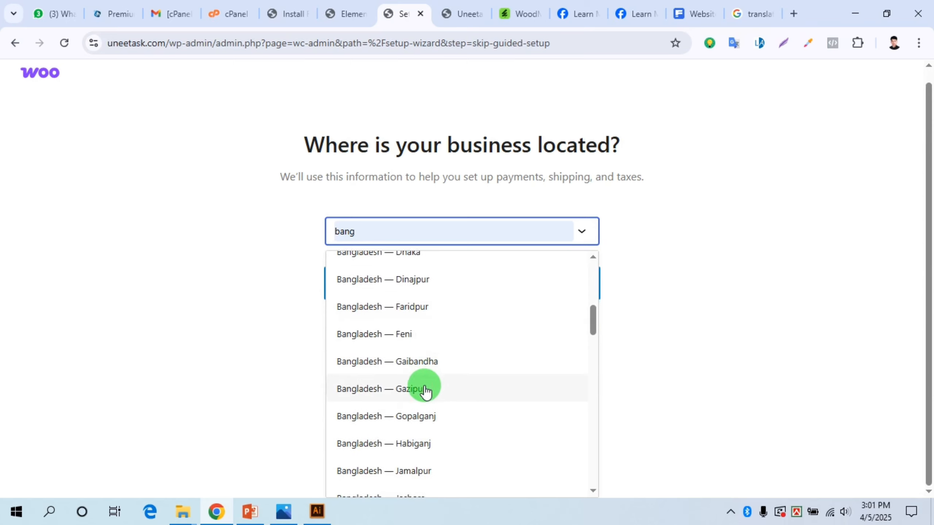
click(425, 387)
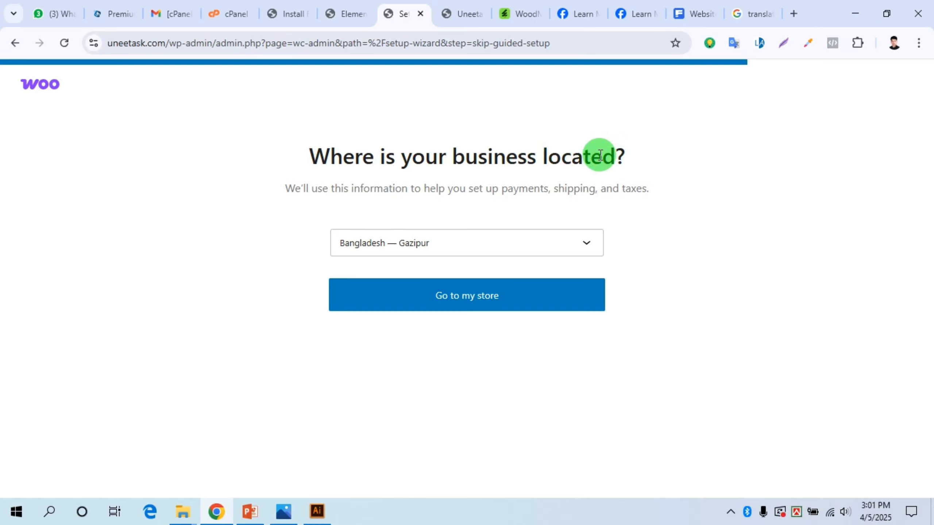
click(476, 298)
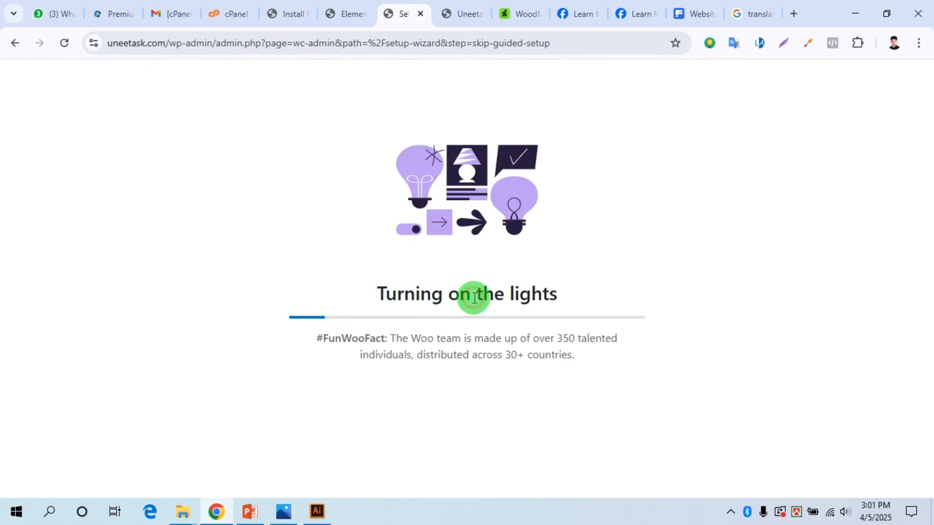
Skip the Elementor Account, Hello Theme and Choose Features stages of the Elementor onboarding
click(353, 13)
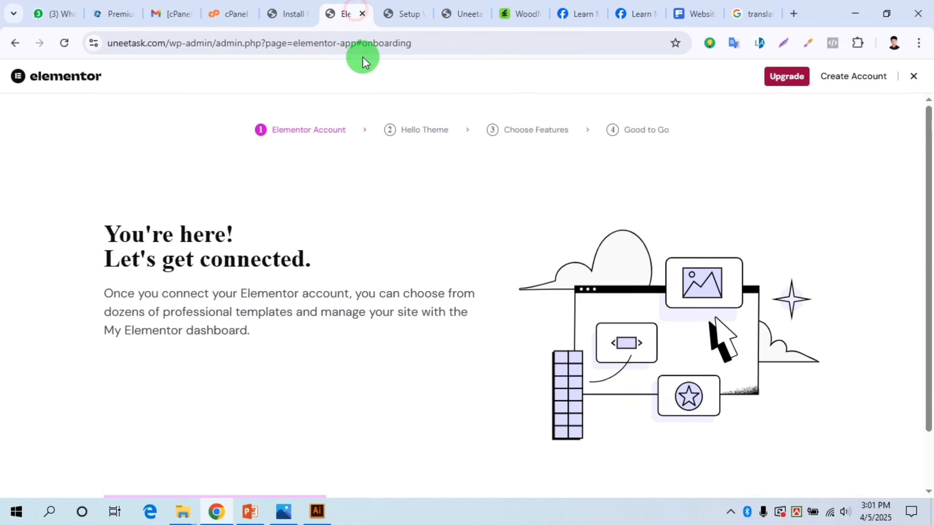
scroll(486, 223, down, 2)
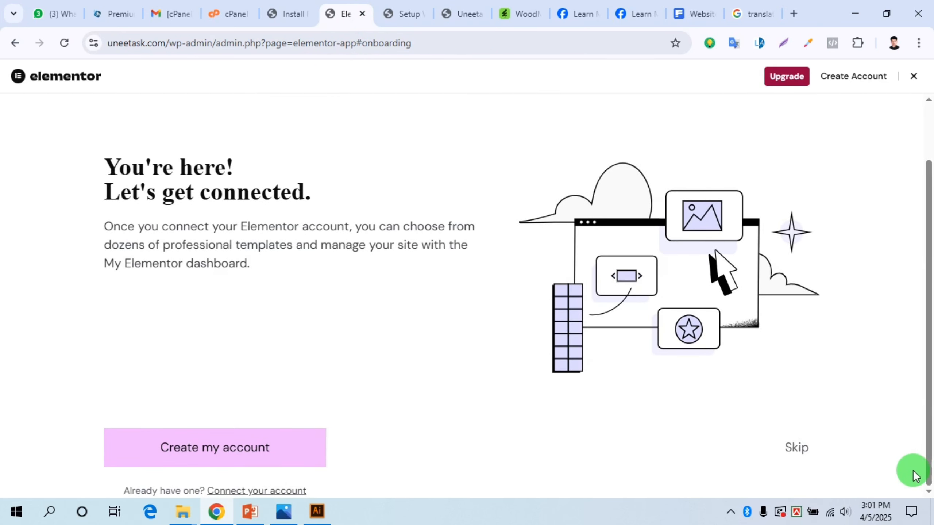
click(800, 448)
scroll(732, 388, down, 2)
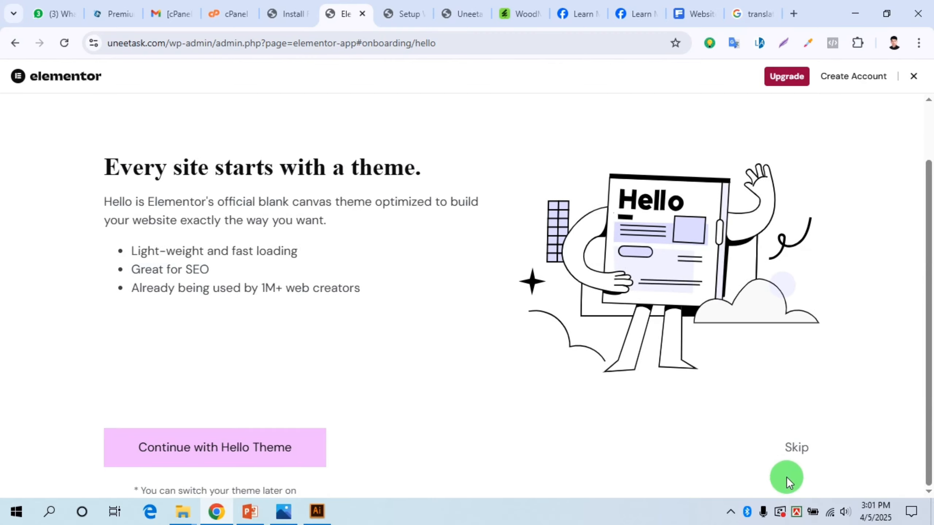
click(786, 447)
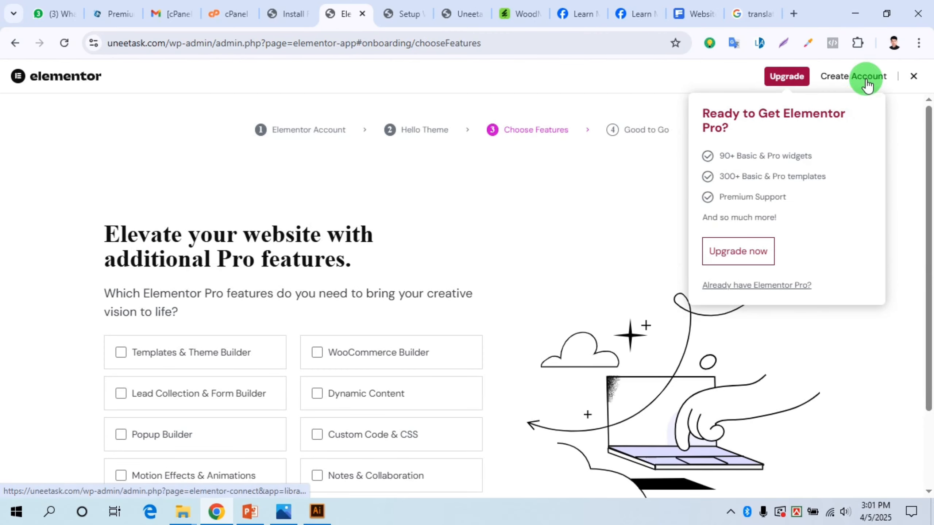
scroll(810, 396, down, 3)
click(778, 477)
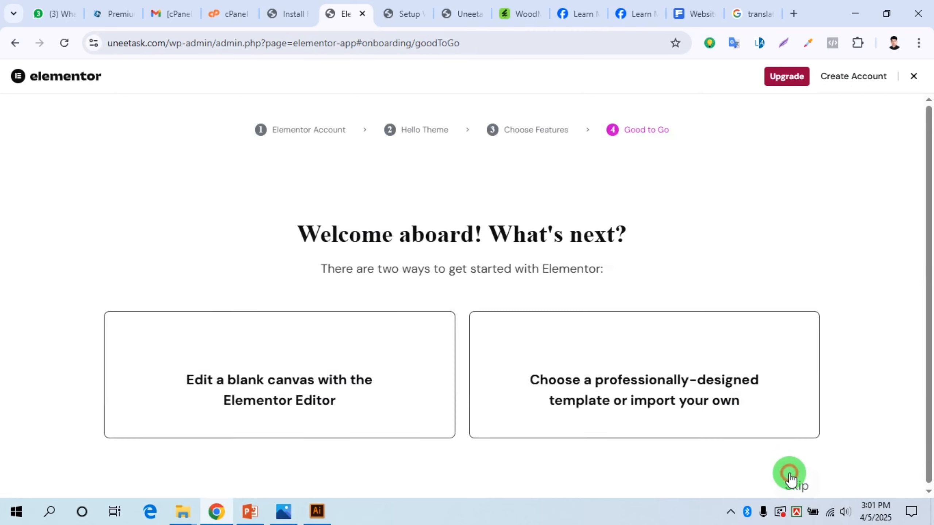
Skip the Good to Go stage of the Elementor onboarding and check how the WooCommerce setup is progressing
scroll(721, 412, down, 2)
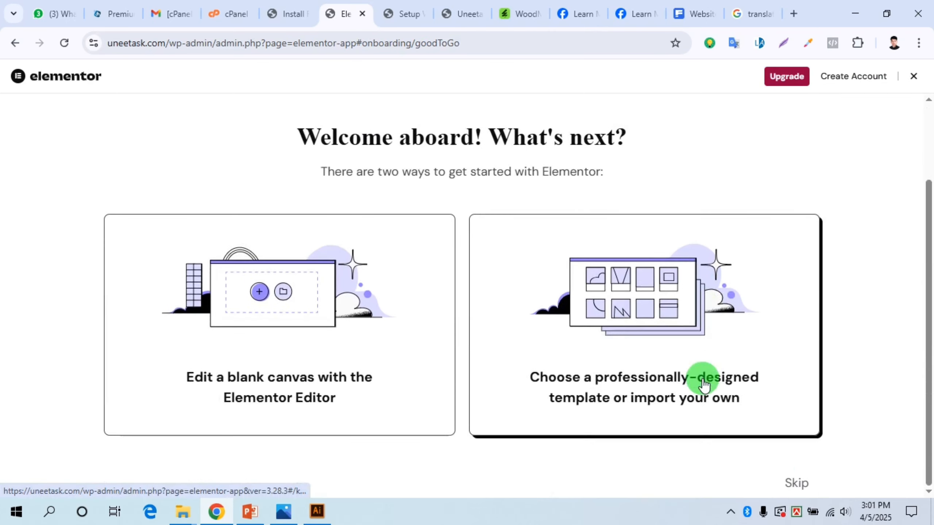
click(801, 488)
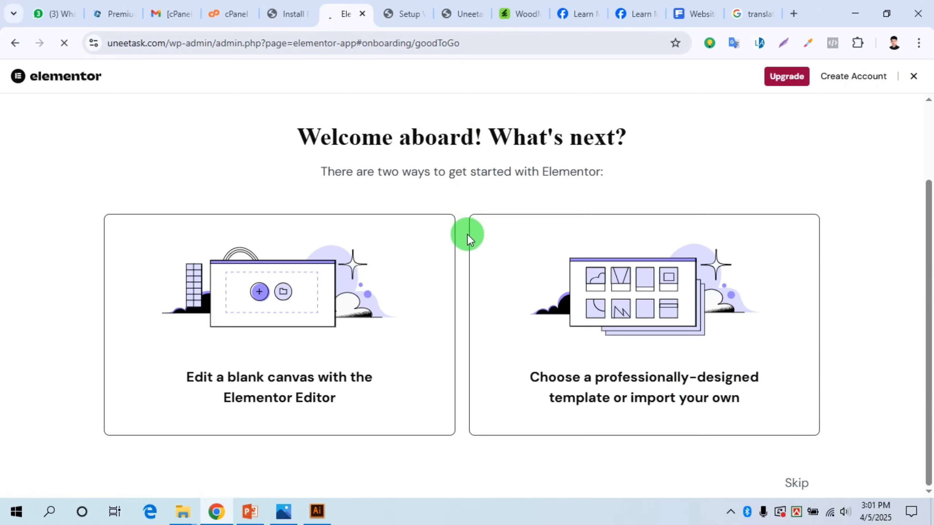
click(427, 16)
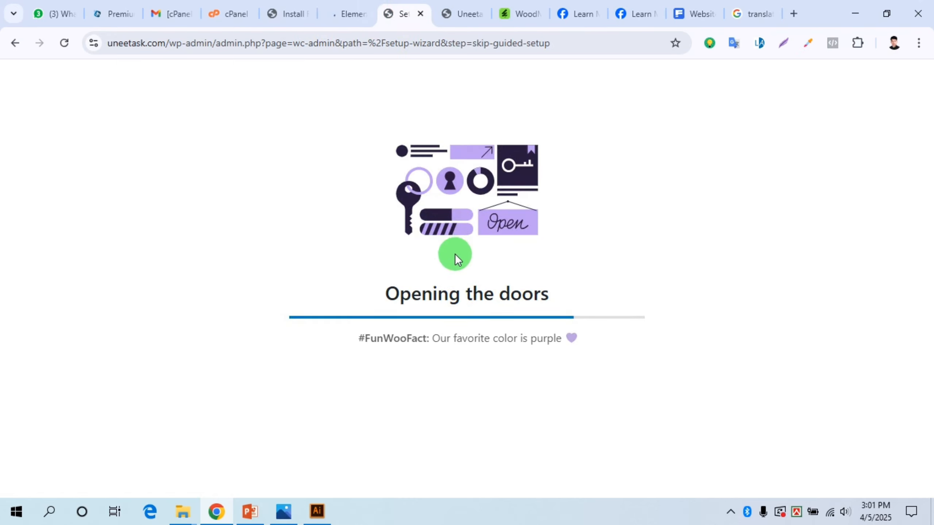
click(344, 12)
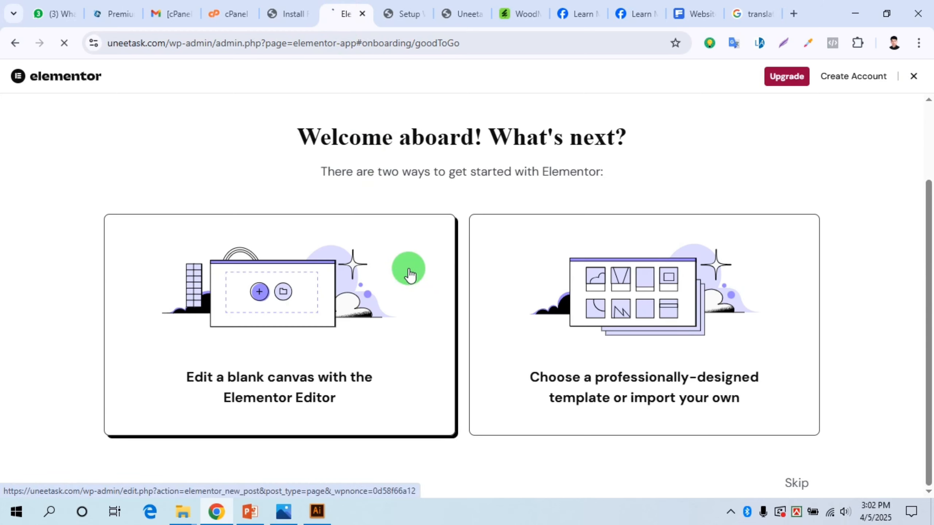
click(406, 13)
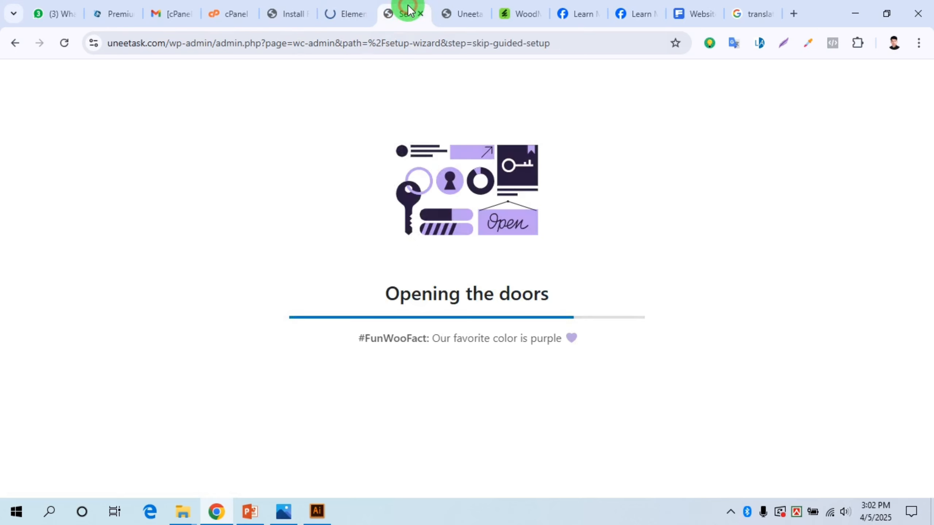
click(354, 14)
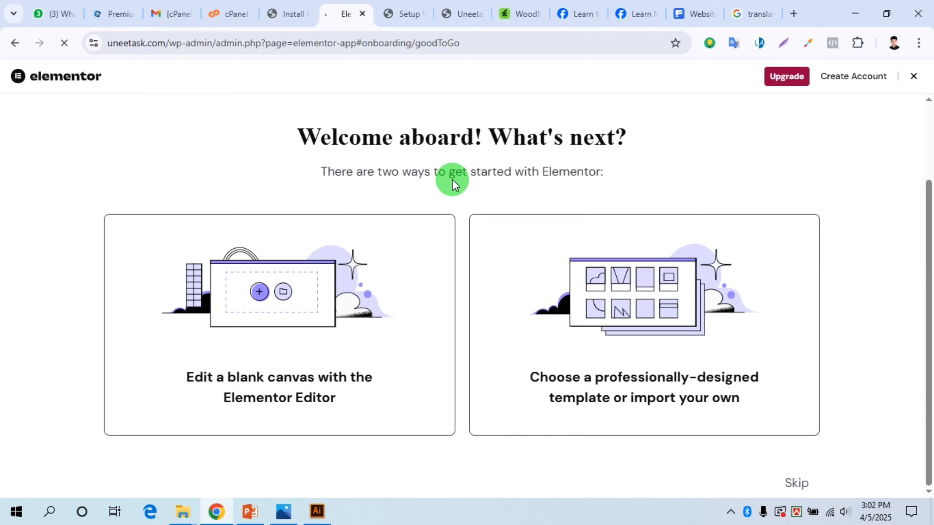
click(406, 12)
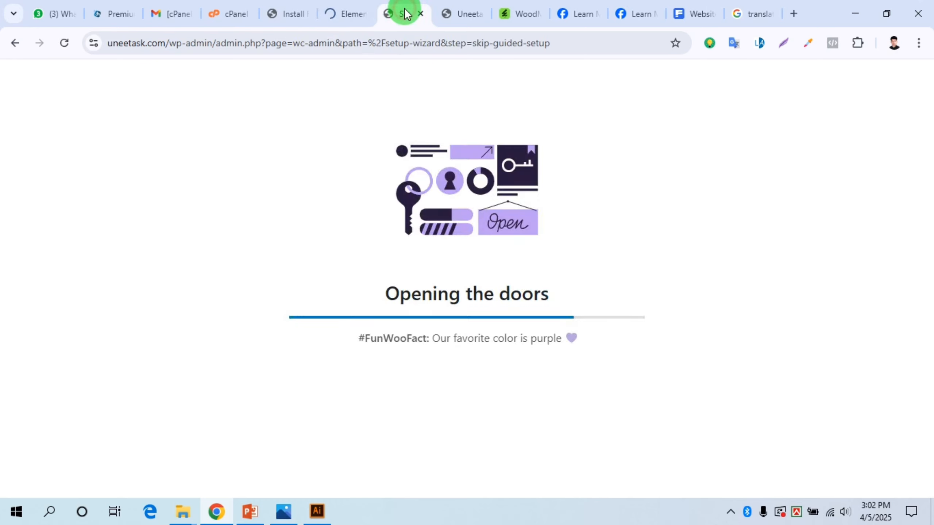
Reload the site's public homepage and look over its WoodMart header, blog banner and post
click(456, 19)
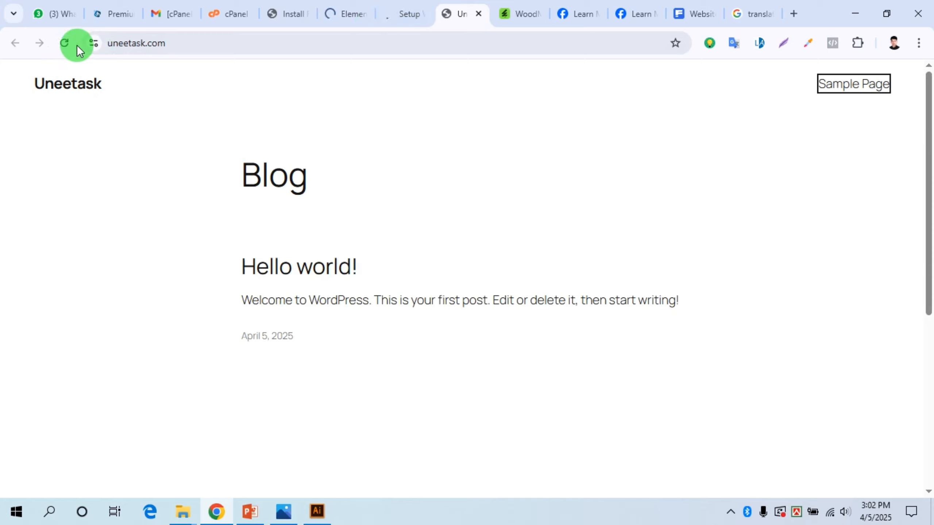
click(66, 44)
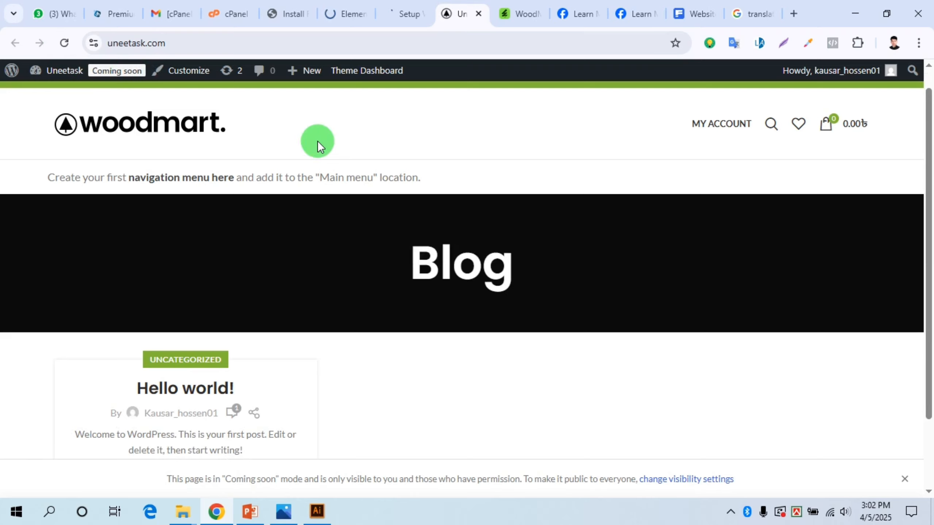
scroll(392, 200, down, 3)
scroll(392, 200, up, 3)
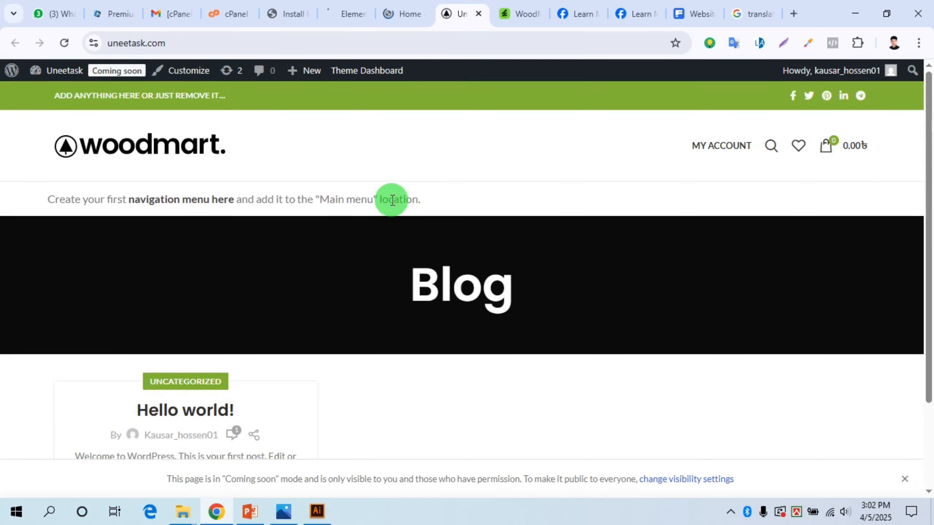
scroll(391, 200, down, 3)
Check the WooCommerce home page and close the loading Elementor editor tab
click(421, 18)
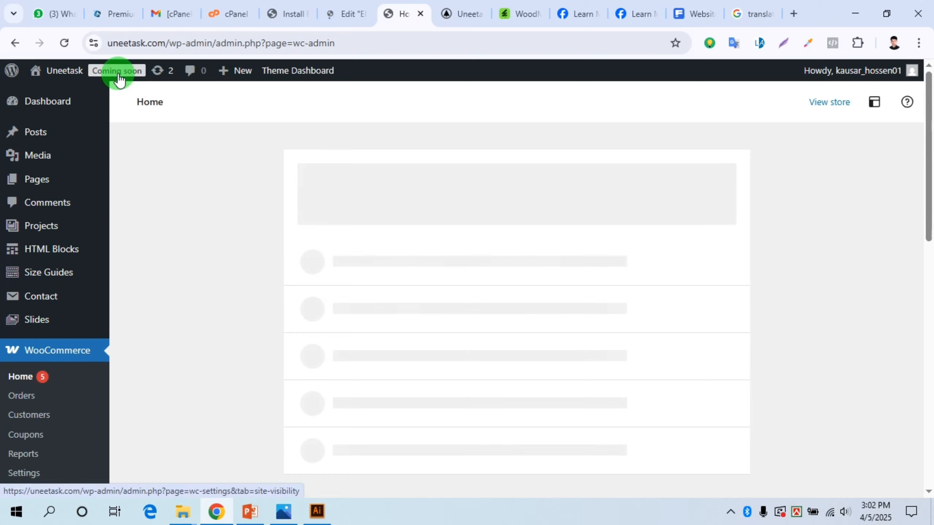
click(347, 20)
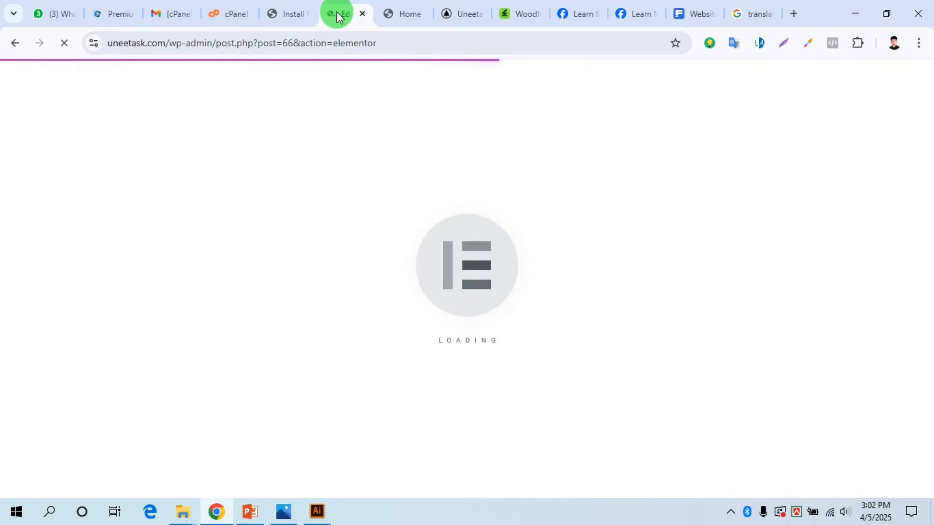
click(363, 14)
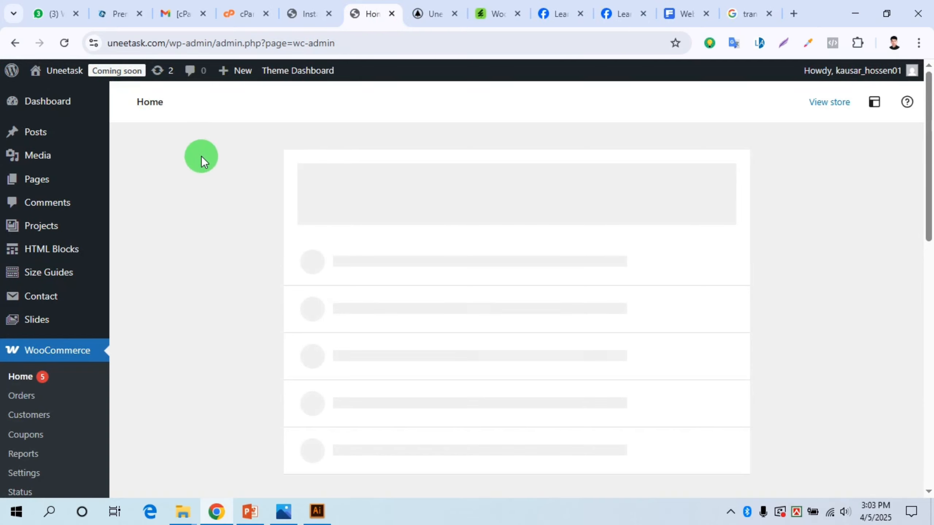
Open the WooCommerce site visibility settings in a new tab, set the site to Live, save the changes and close that tab
right_click(112, 73)
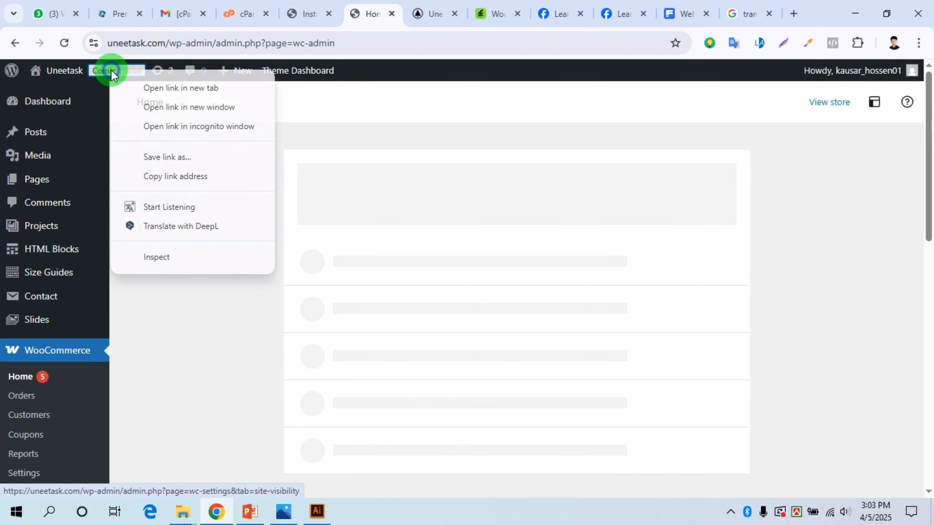
click(146, 89)
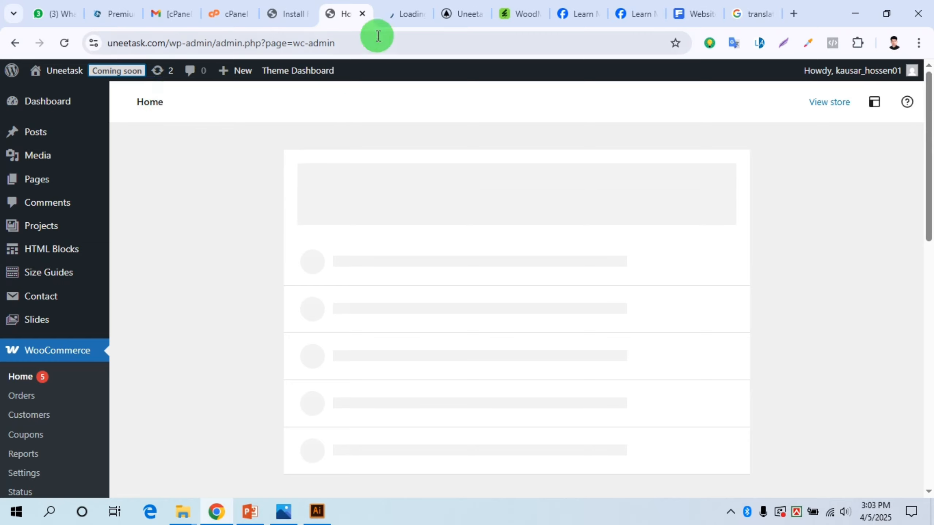
click(404, 13)
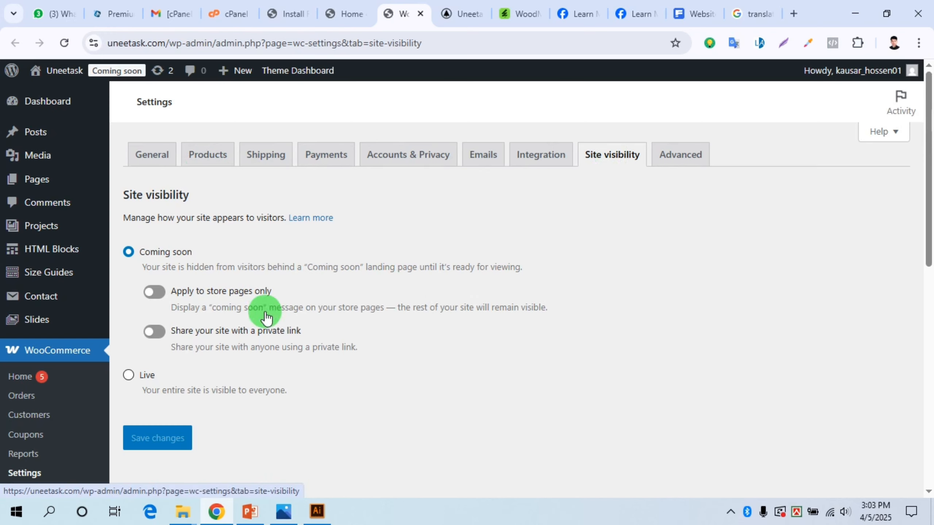
scroll(173, 254, down, 2)
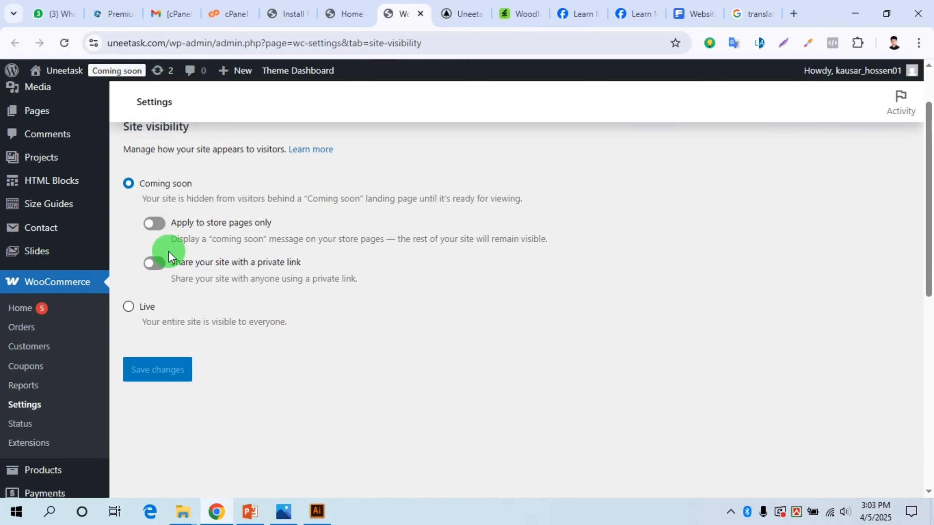
scroll(171, 272, up, 2)
mouse_move(26, 131)
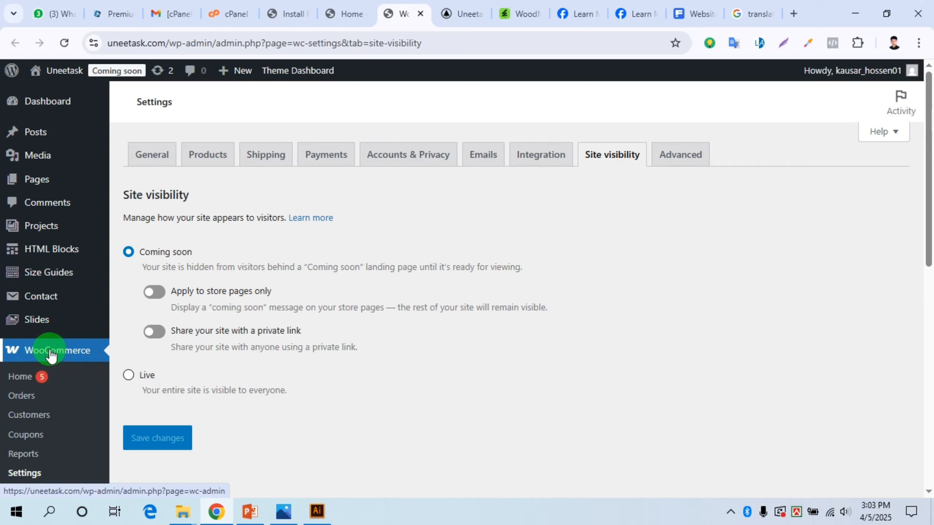
scroll(46, 354, down, 3)
scroll(327, 325, up, 3)
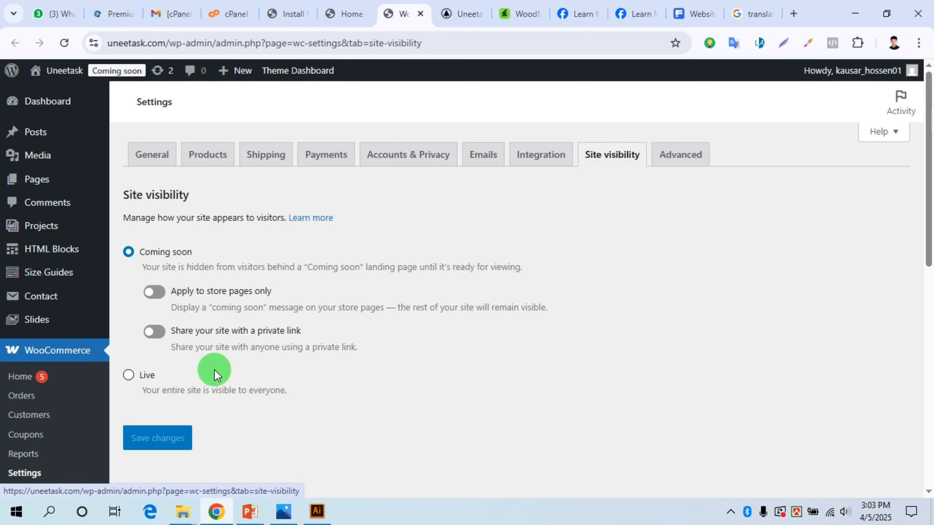
click(129, 374)
click(168, 355)
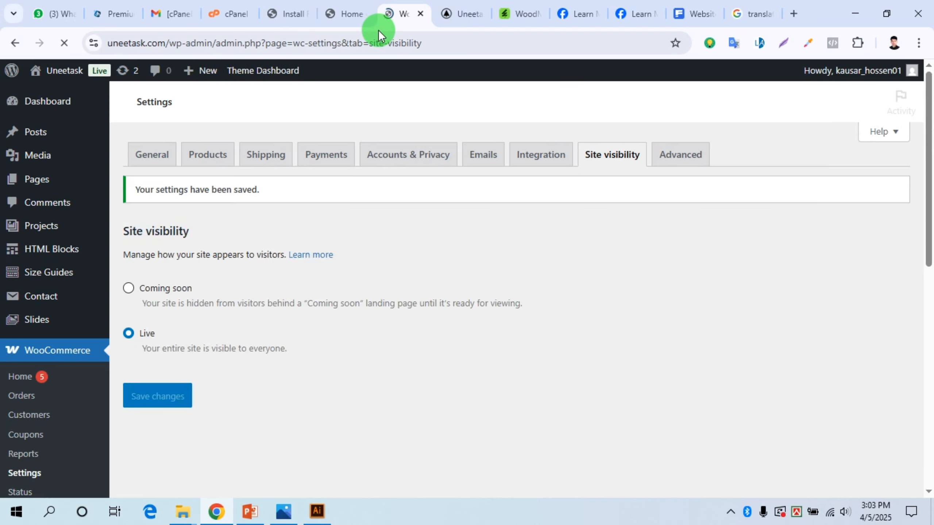
click(422, 12)
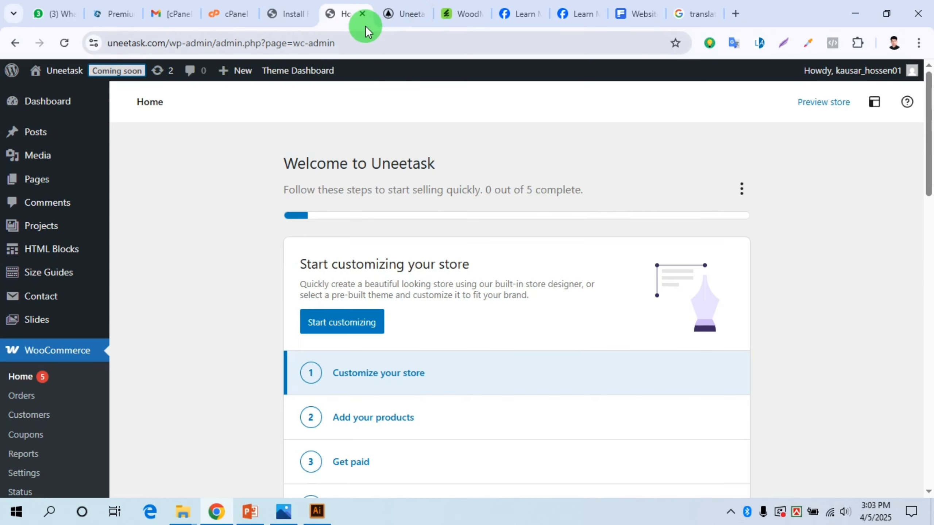
Reload the site's homepage and copy its web address
click(398, 19)
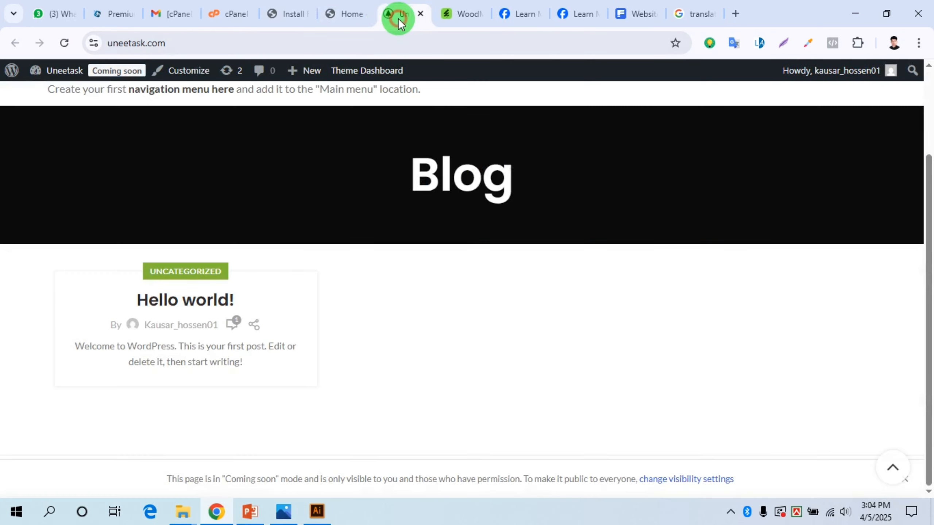
click(64, 41)
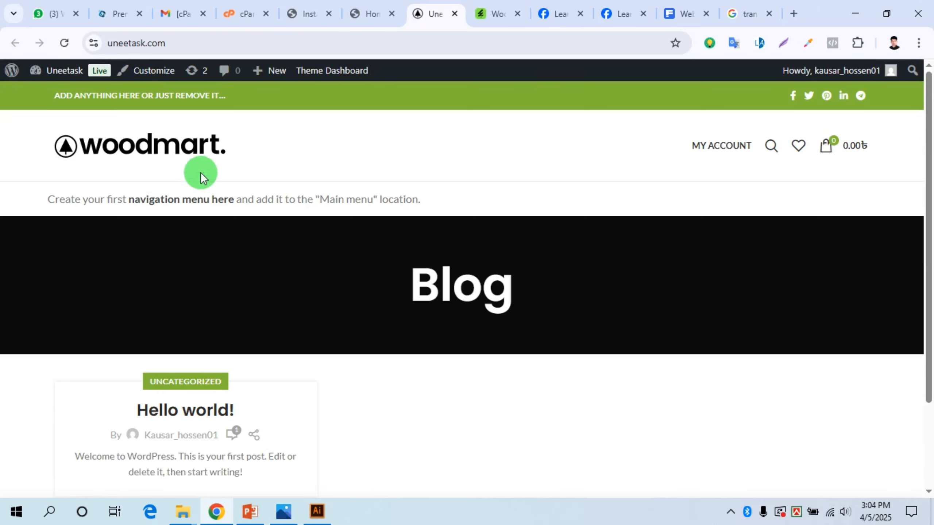
click(133, 42)
right_click(147, 40)
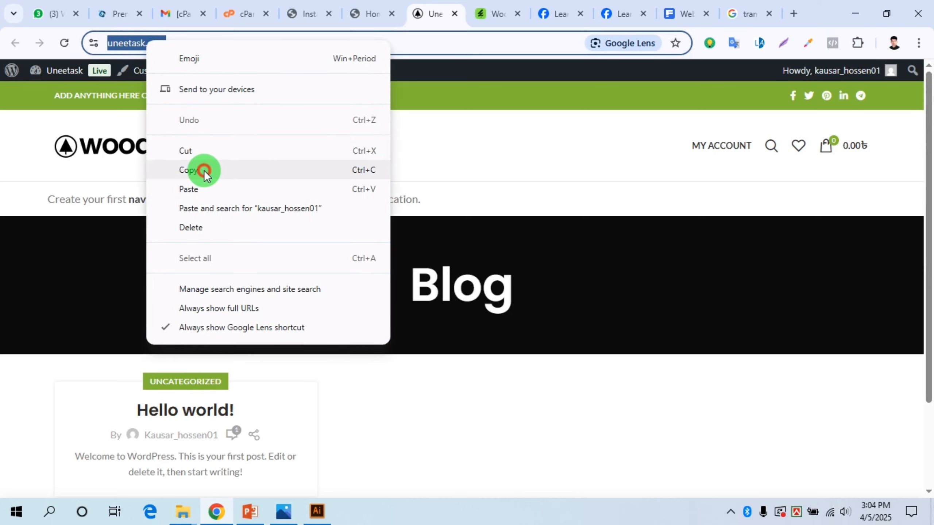
click(205, 170)
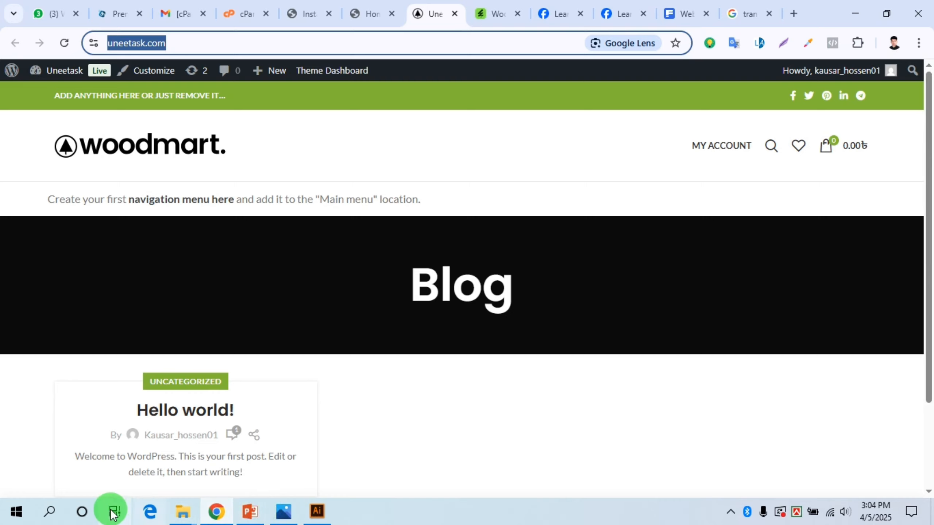
Switch to Microsoft Edge and load the copied uneetask.com address
click(149, 512)
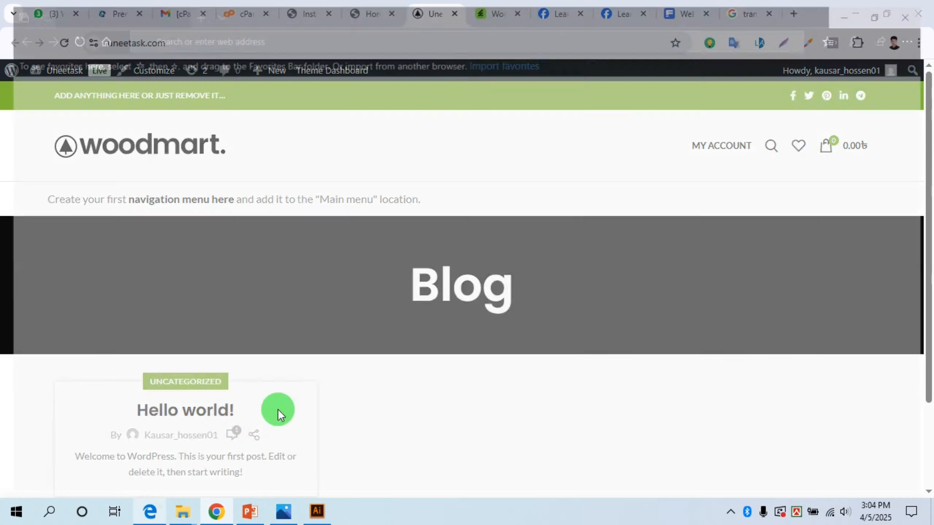
click(236, 38)
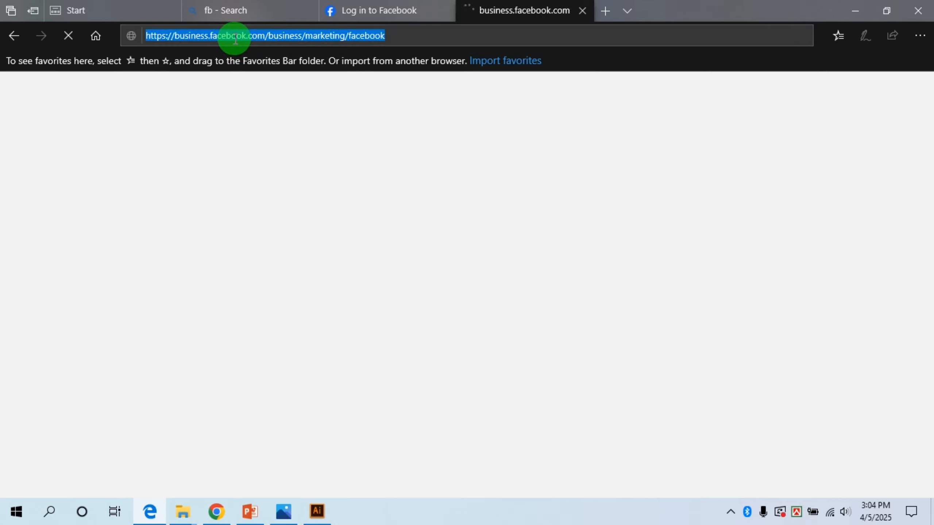
key(ctrl+v)
key(Return)
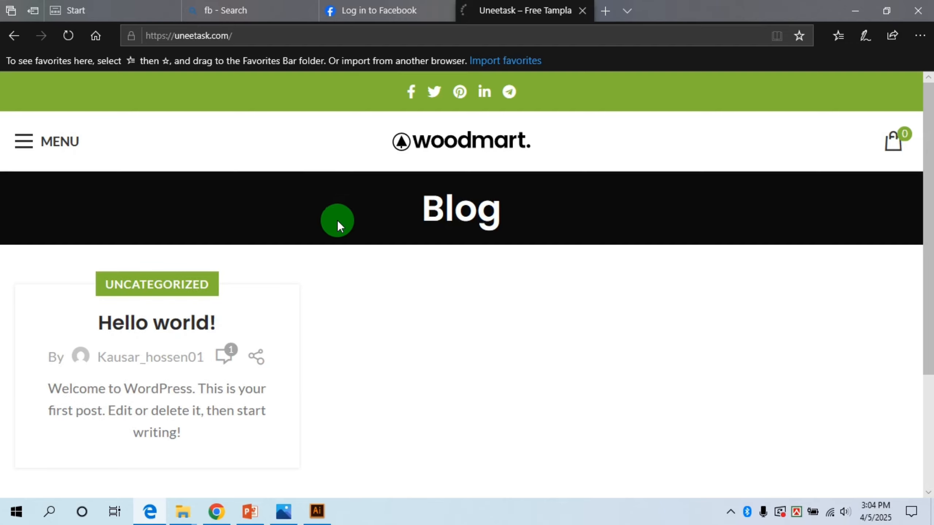
Look over the public homepage, open and close its navigation menu, and minimise Edge to return to Chrome
scroll(400, 249, down, 3)
scroll(400, 248, up, 3)
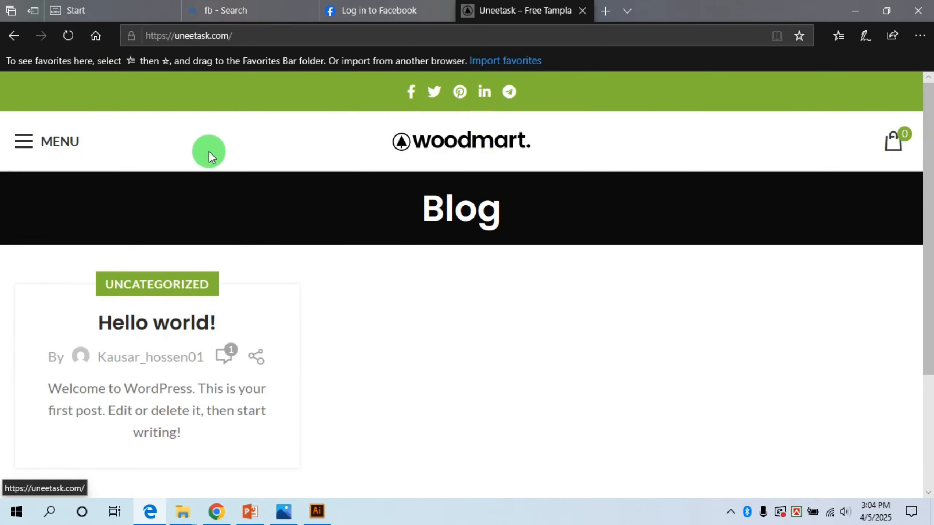
click(18, 141)
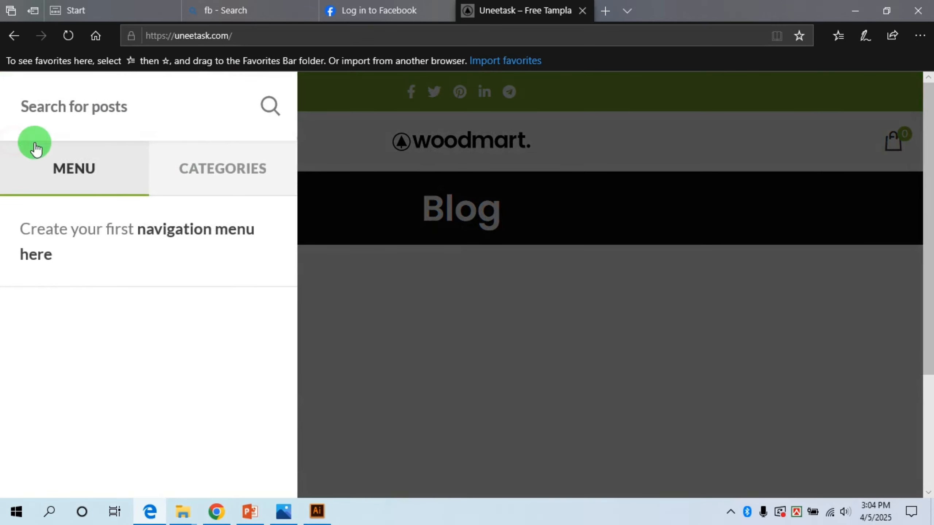
click(433, 176)
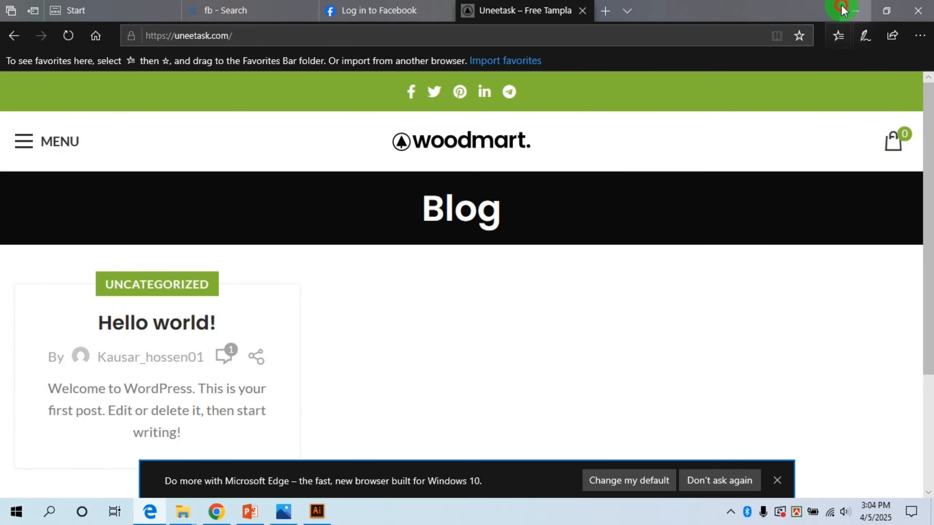
click(854, 9)
Close the WooCommerce home tab and open the WordPress dashboard in the required plugins tab
click(366, 14)
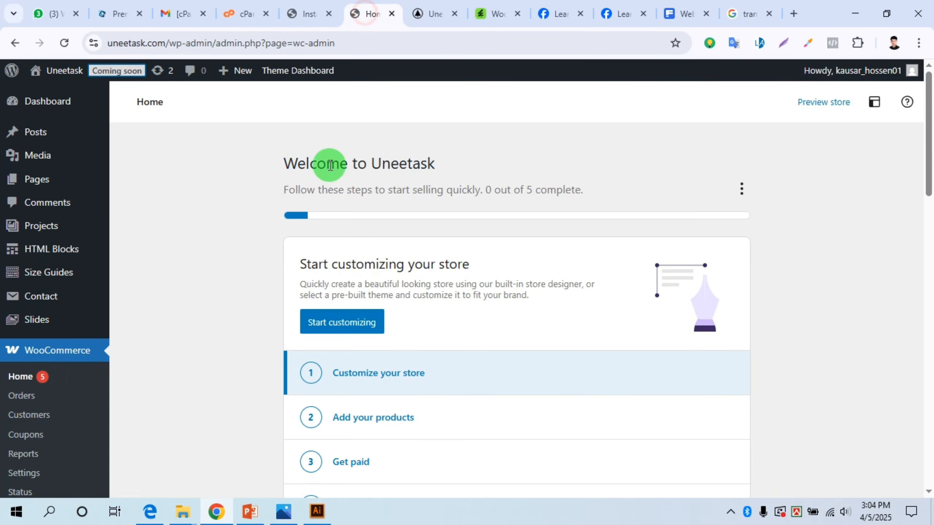
click(392, 13)
click(322, 15)
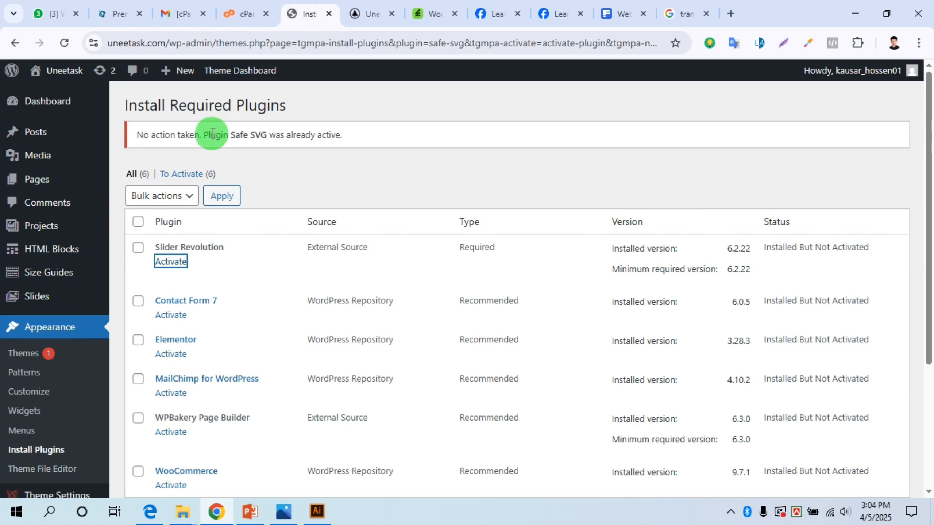
click(34, 111)
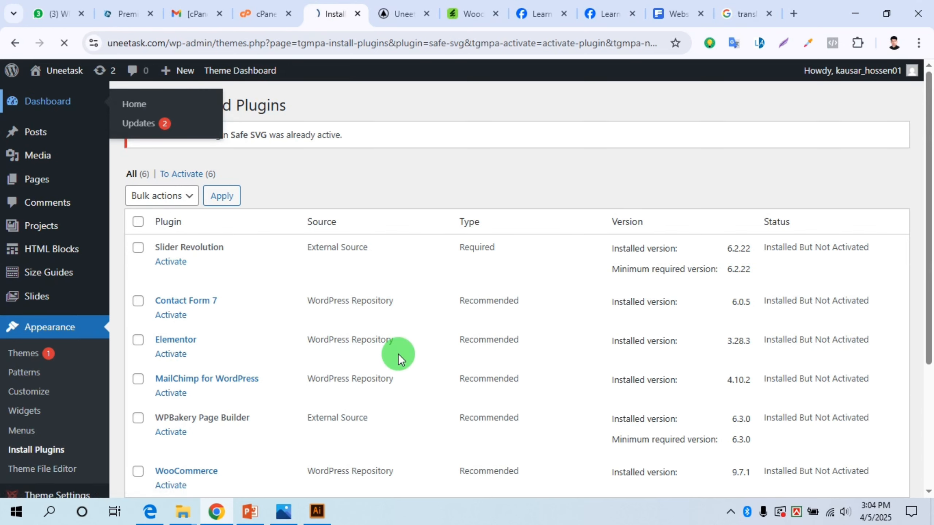
scroll(399, 353, down, 5)
scroll(399, 354, up, 5)
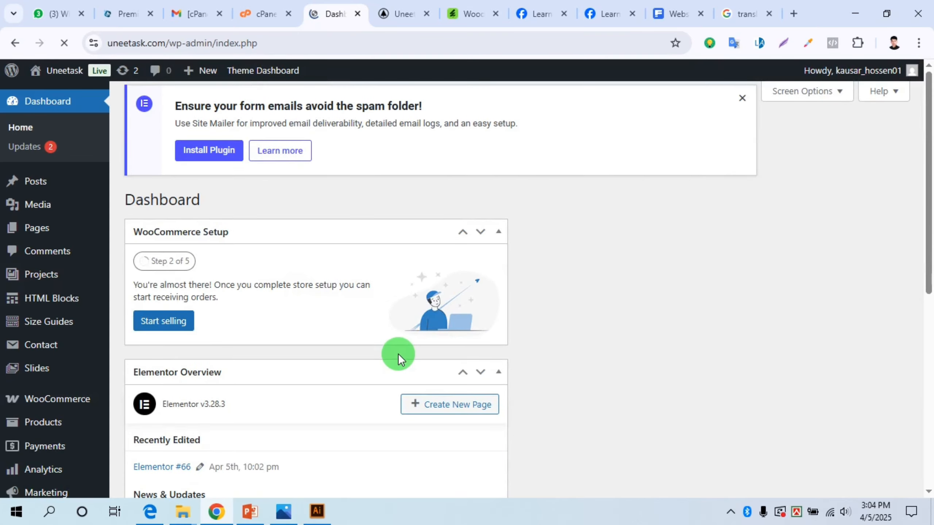
Hide the WooCommerce Setup and Elementor Overview boxes from the dashboard and dismiss the Site Mailer notice
scroll(398, 353, down, 8)
scroll(399, 353, up, 8)
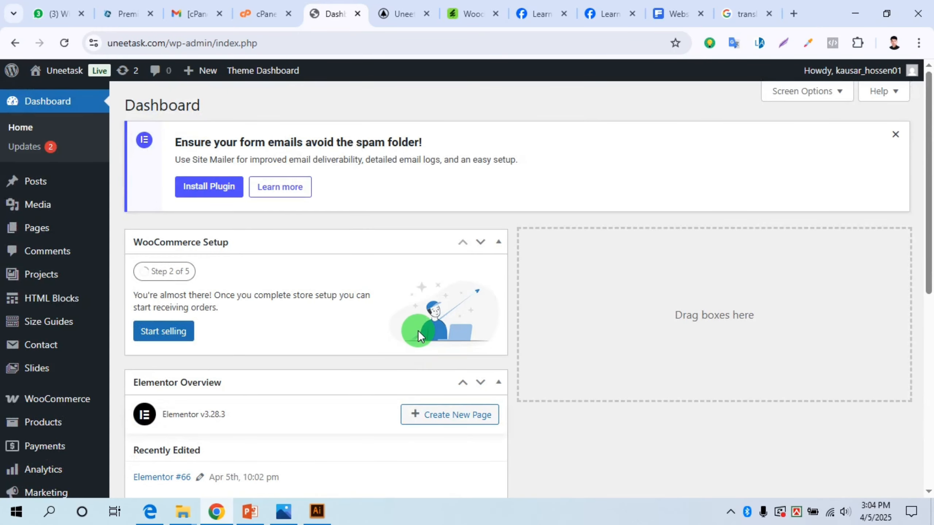
click(829, 92)
click(207, 165)
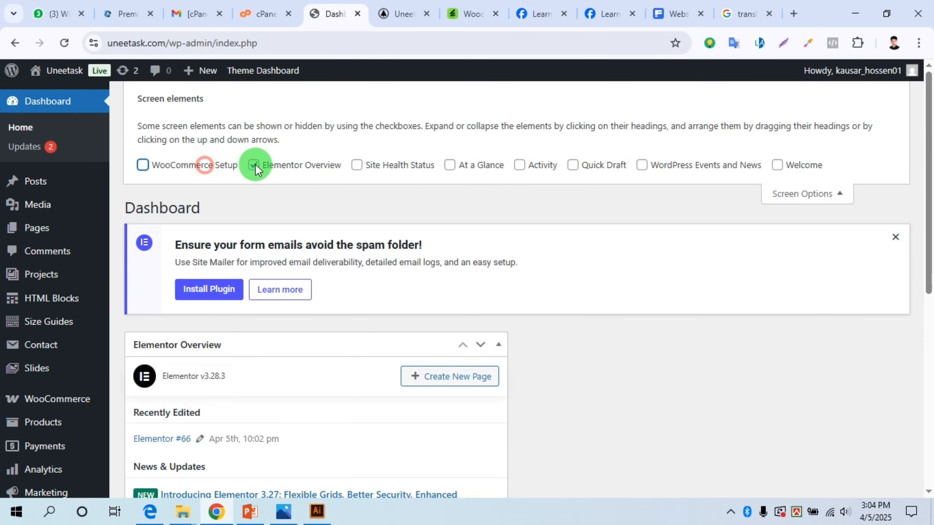
click(290, 164)
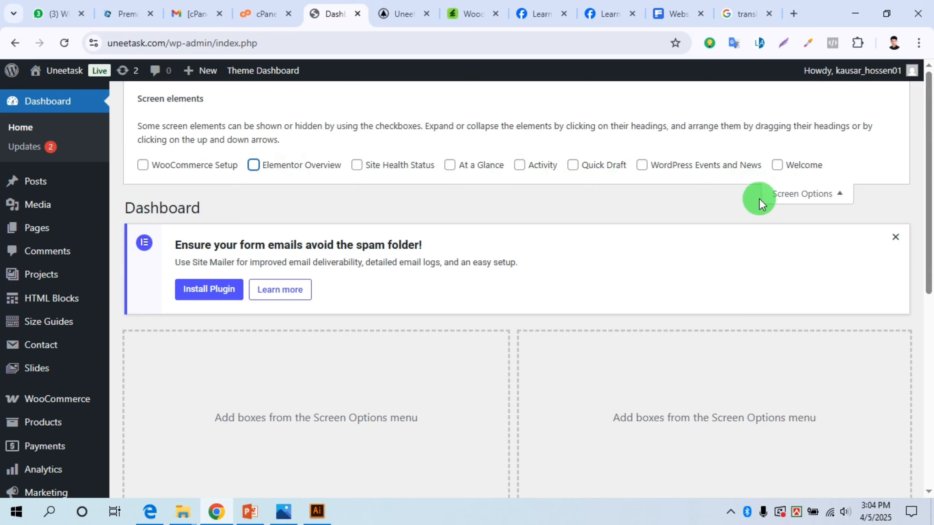
click(809, 194)
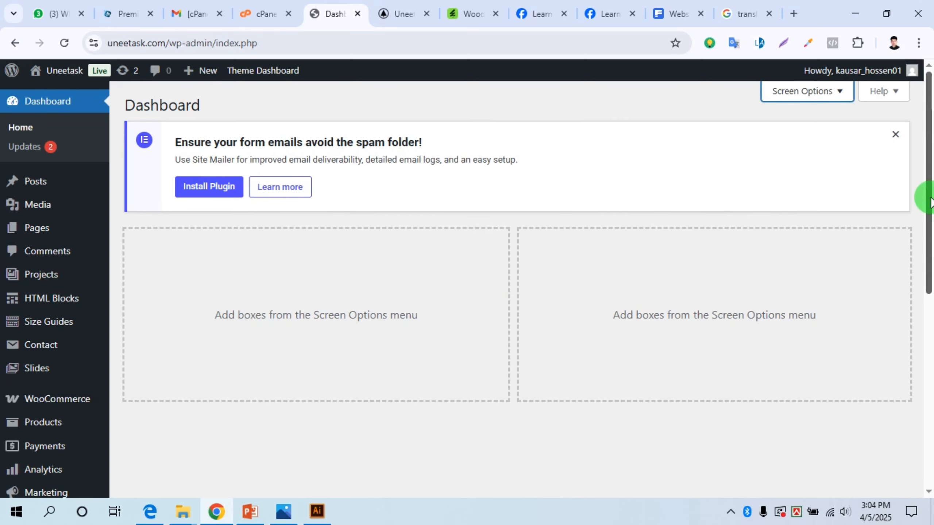
click(895, 134)
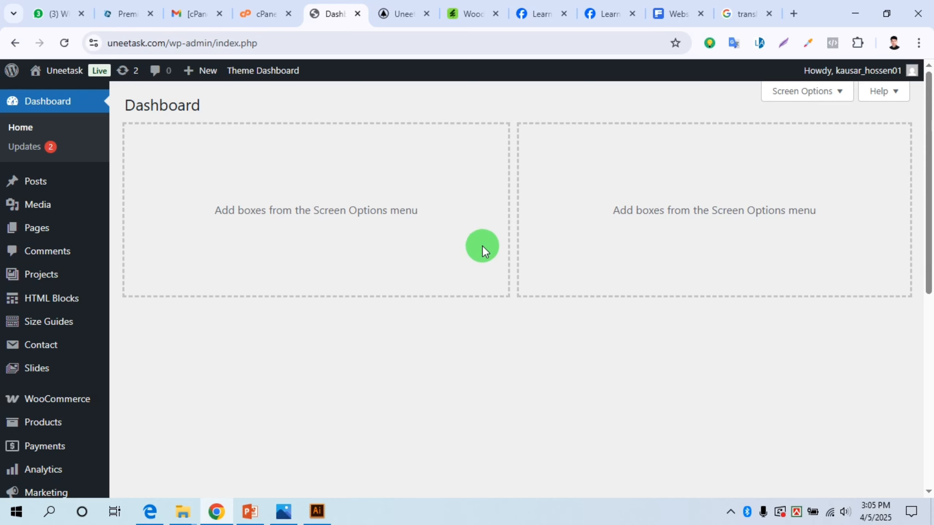
Switch to the open uneetask.com homepage tab and look over the desktop layout
click(398, 17)
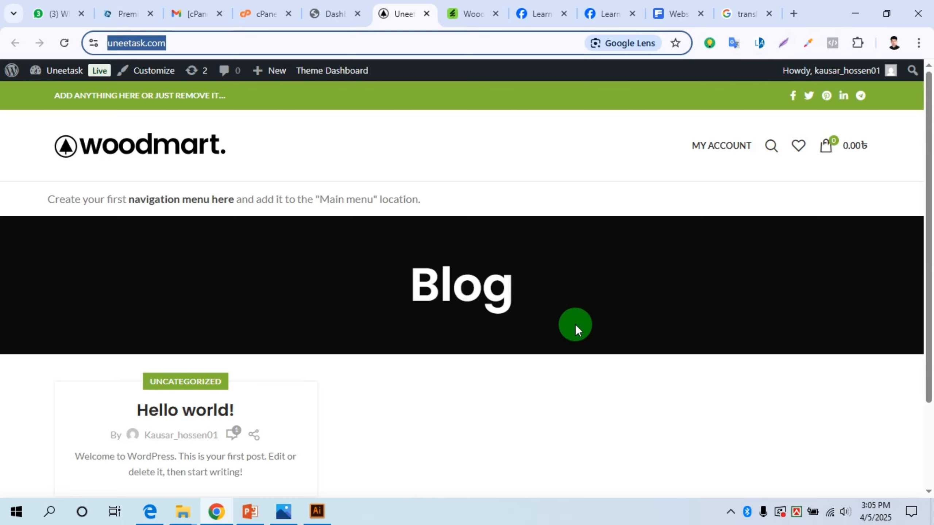
scroll(575, 324, down, 2)
scroll(576, 324, up, 2)
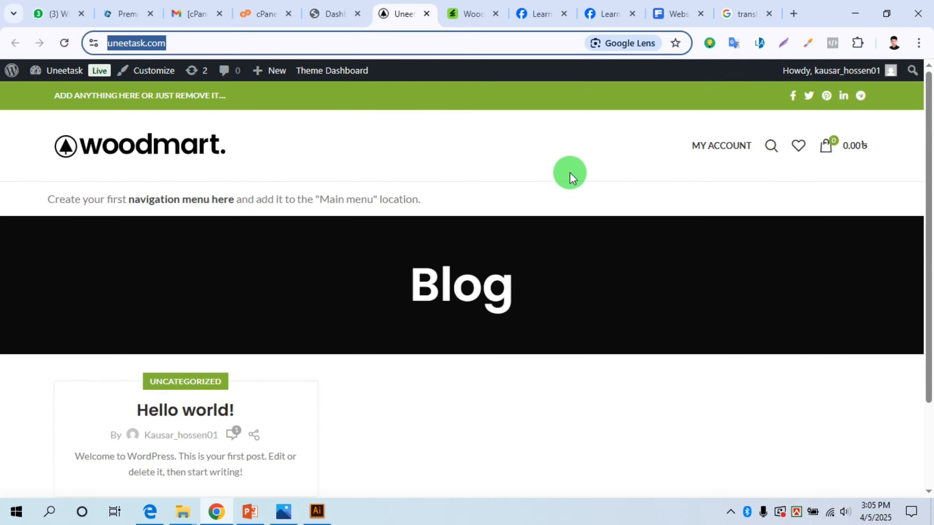
Shrink the browser window to a narrow width and check the mobile menu's Categories section before closing the menu
click(887, 12)
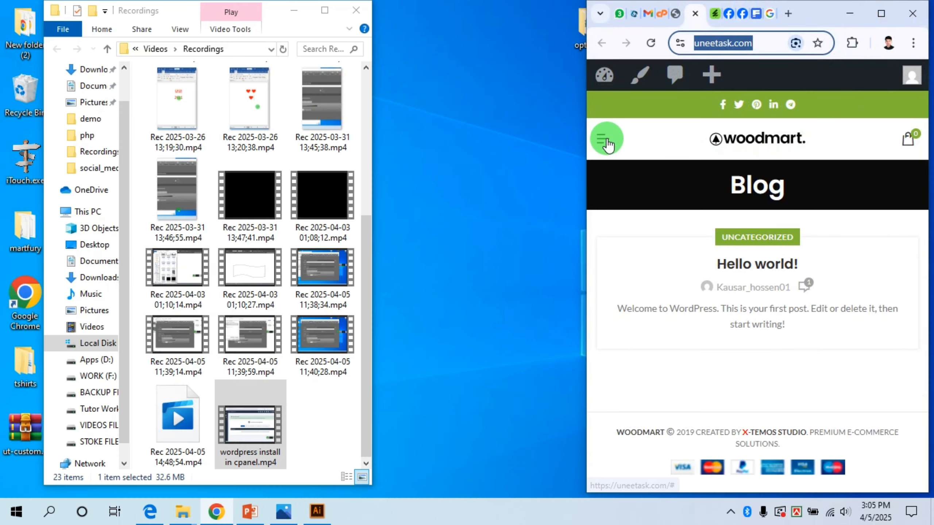
click(607, 144)
click(723, 161)
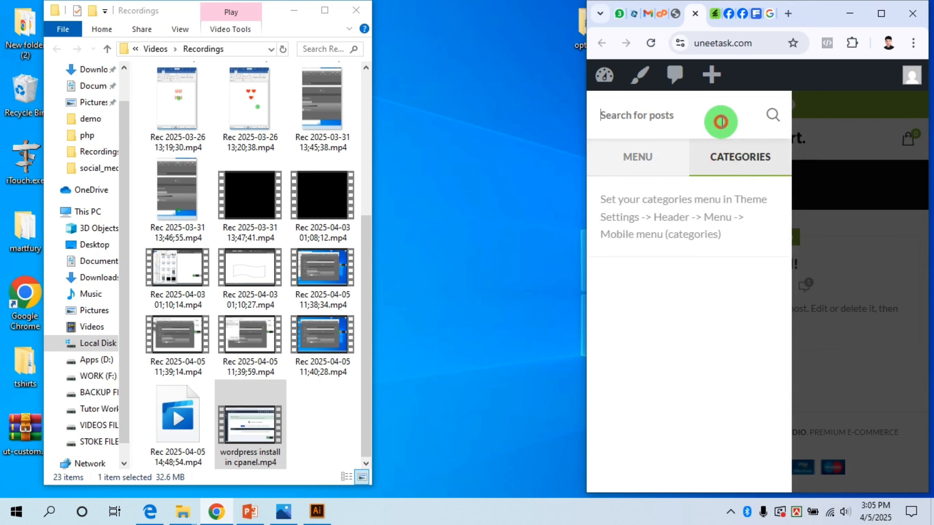
click(834, 247)
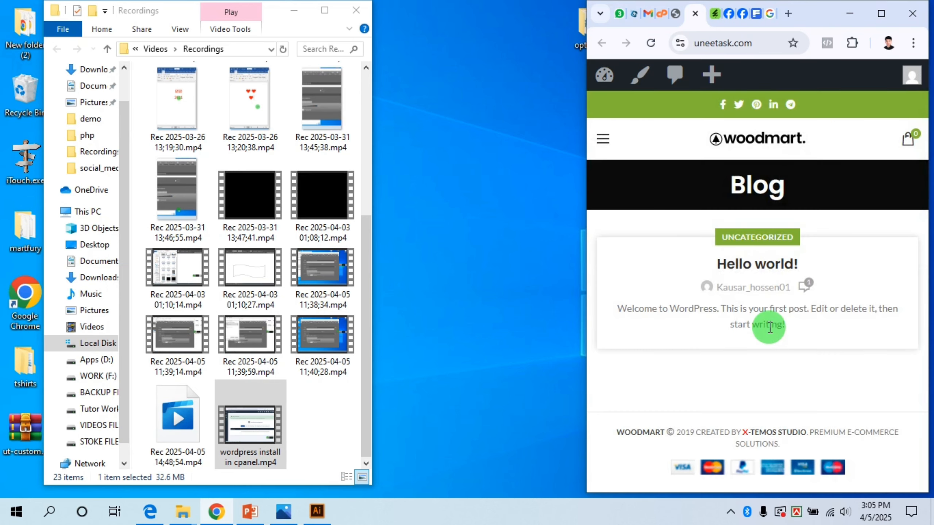